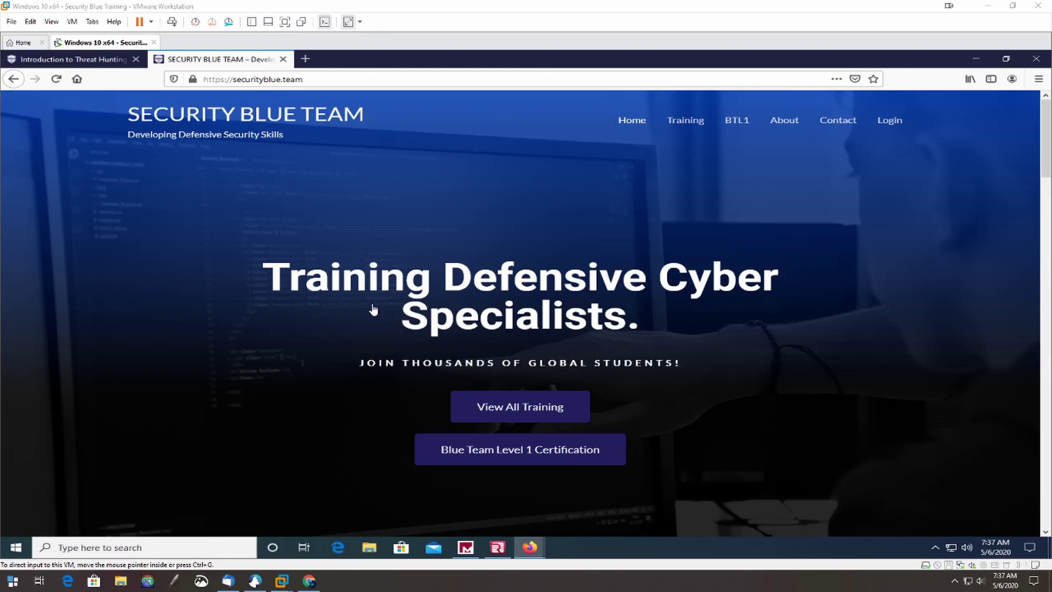
# - Switch to the Introduction to Threat Hunting course page and scroll down to its Practical Challenges
pyautogui.click(112, 63)
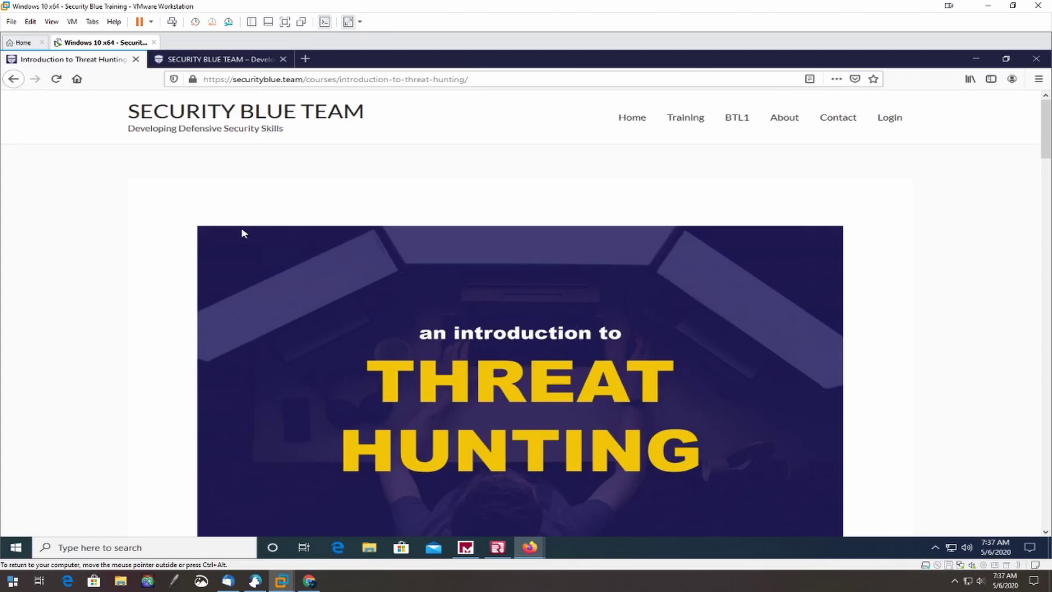
pyautogui.scroll(-2, 251, 232)
pyautogui.scroll(-8, 241, 237)
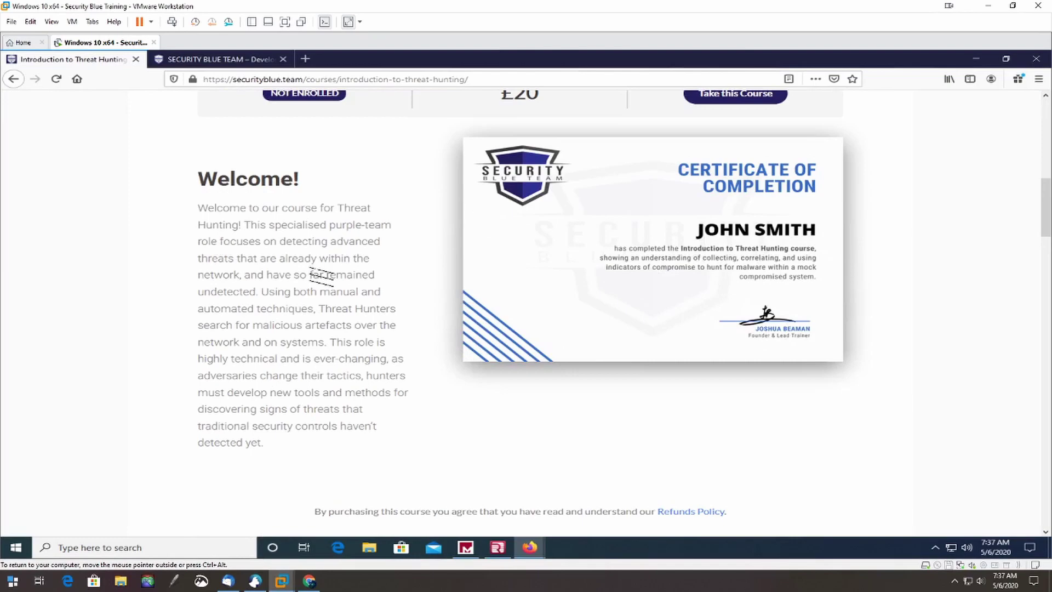
pyautogui.scroll(-9, 323, 268)
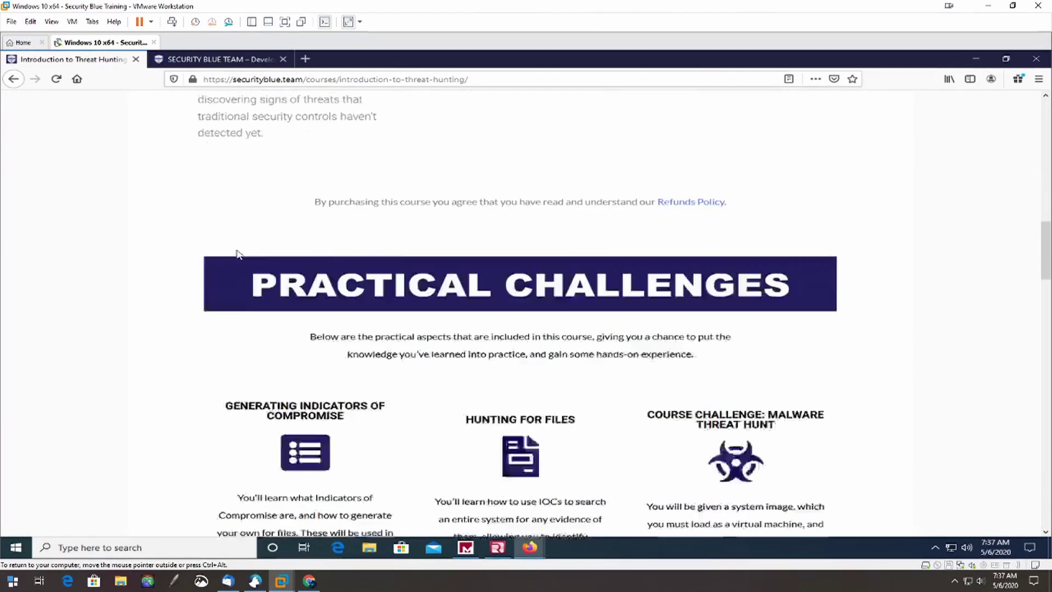
pyautogui.scroll(-1, 239, 253)
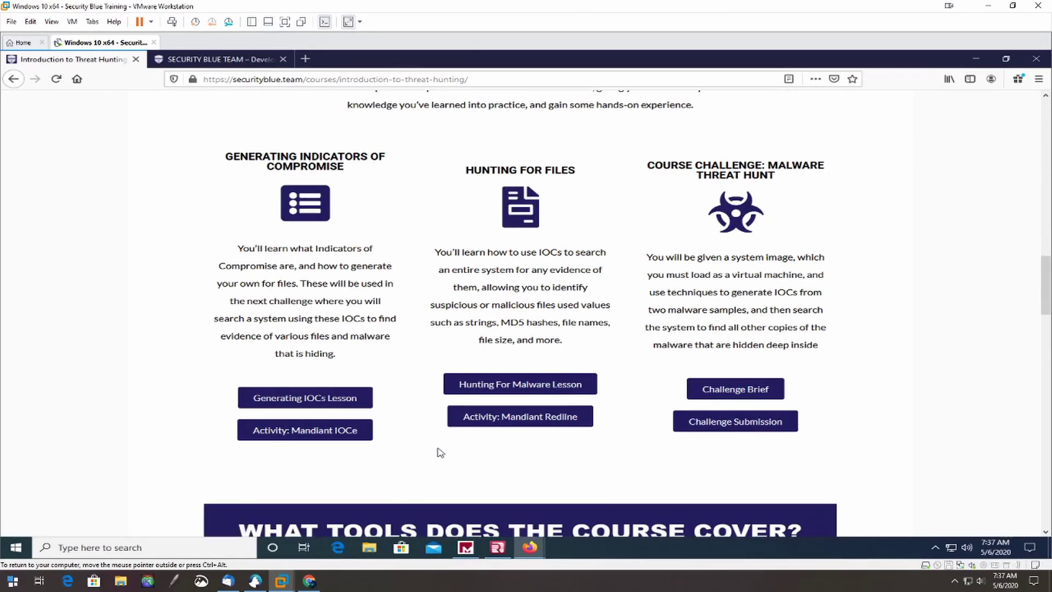
# - Minimize the course window to show FireEye's IOC Editor and Redline pages, and read the IOC Editor description
pyautogui.click(981, 63)
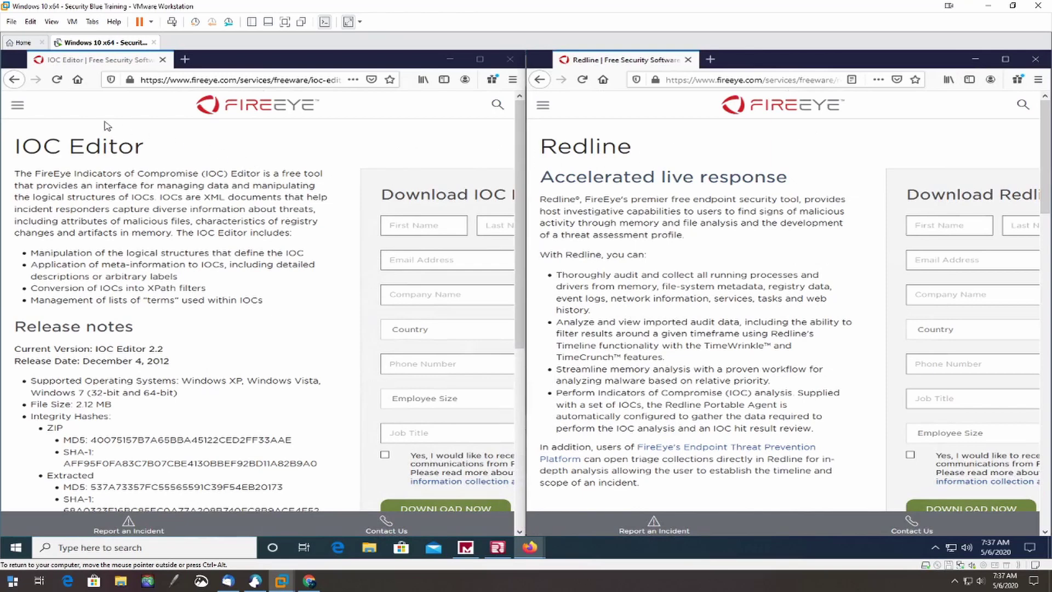
pyautogui.moveTo(186, 167); pyautogui.dragTo(317, 188)
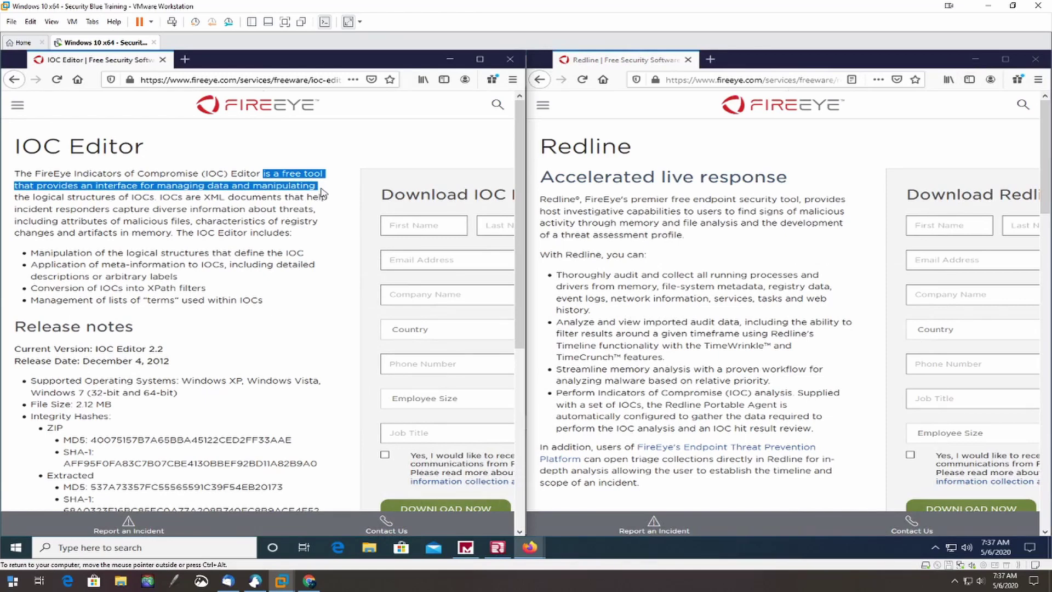
pyautogui.moveTo(322, 195); pyautogui.dragTo(157, 198)
pyautogui.click(146, 198)
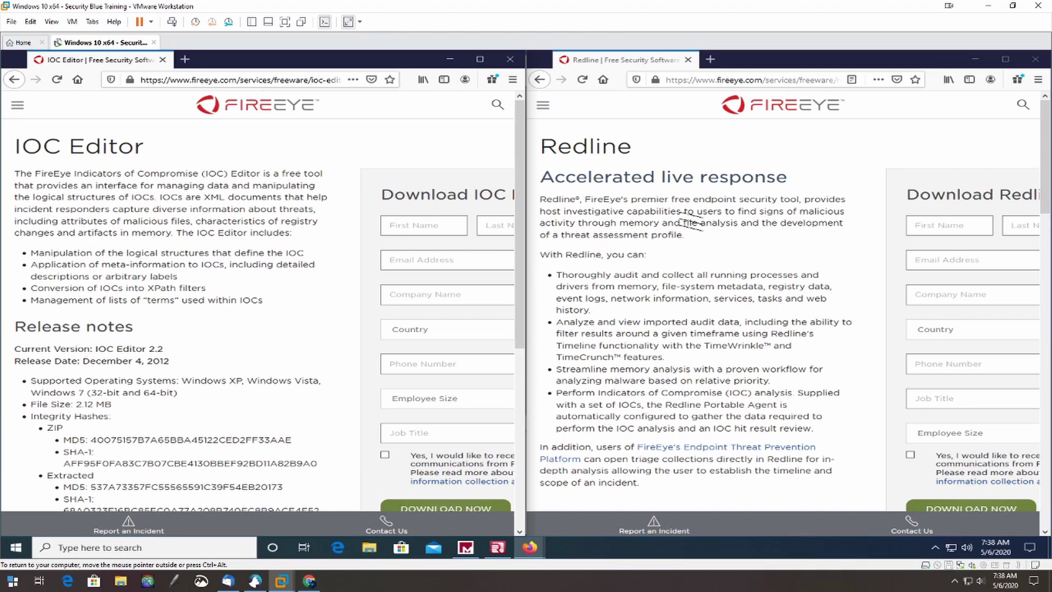
pyautogui.moveTo(669, 199); pyautogui.dragTo(799, 200)
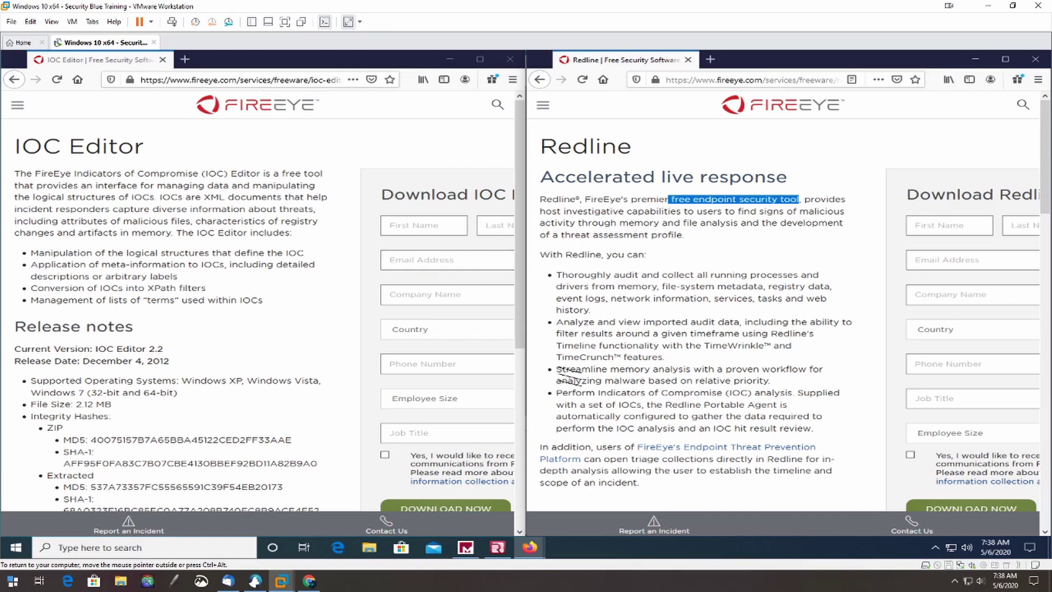
pyautogui.moveTo(554, 369); pyautogui.dragTo(691, 369)
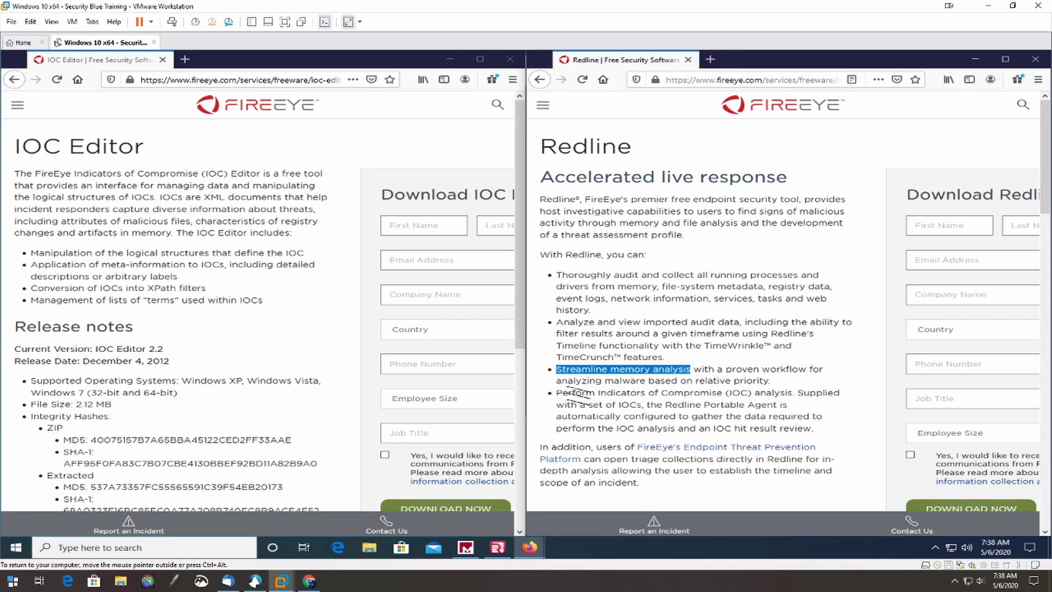
pyautogui.click(557, 397)
pyautogui.moveTo(557, 397); pyautogui.dragTo(790, 402)
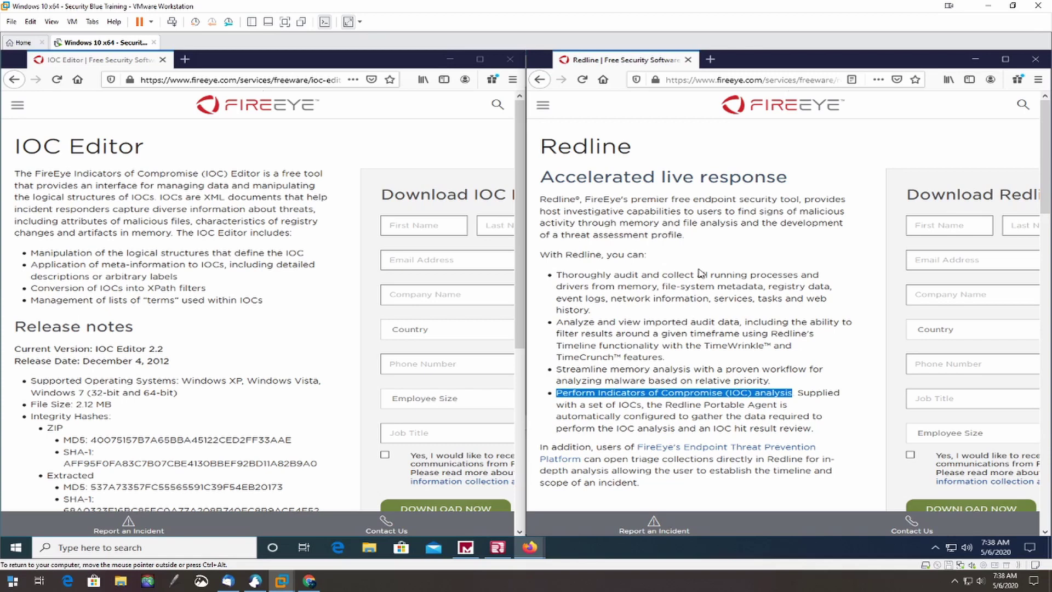
pyautogui.click(671, 326)
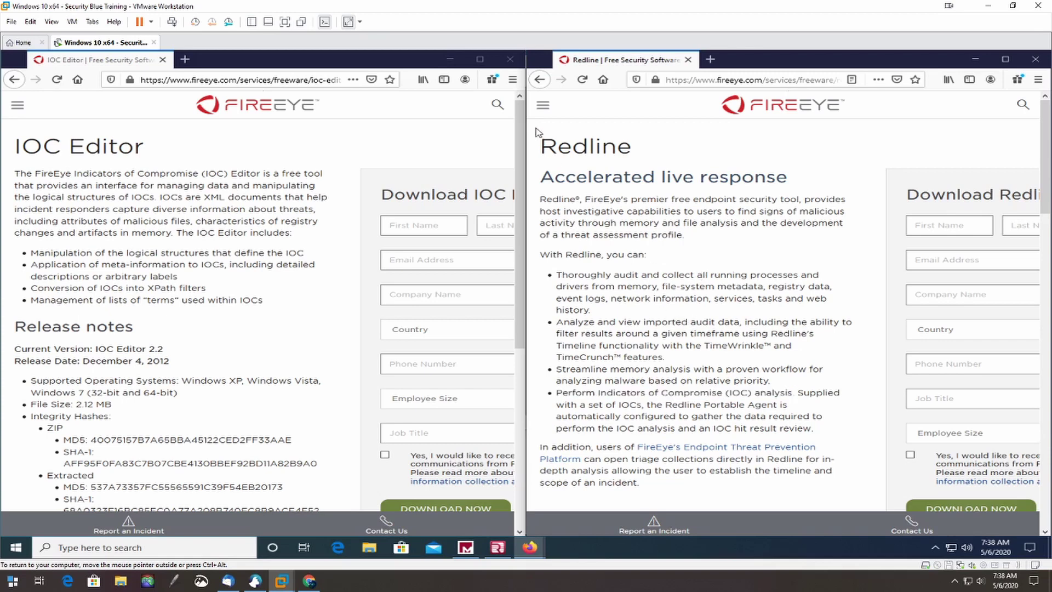
# - In IOCe, edit the Unknown Malware indicator's File Size term to 830,728
pyautogui.click(474, 548)
pyautogui.click(48, 106)
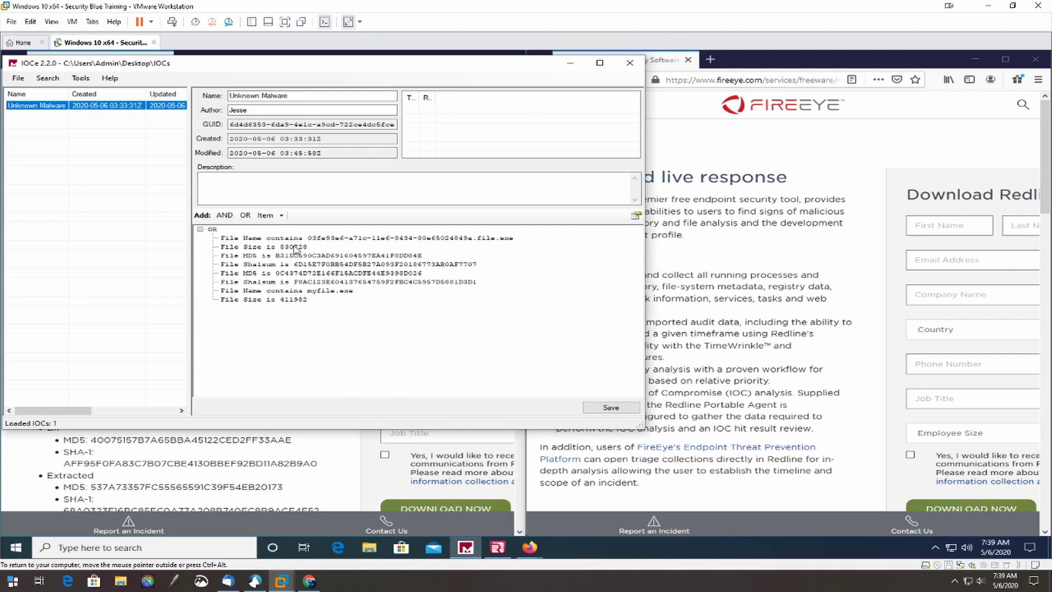
pyautogui.doubleClick(295, 249)
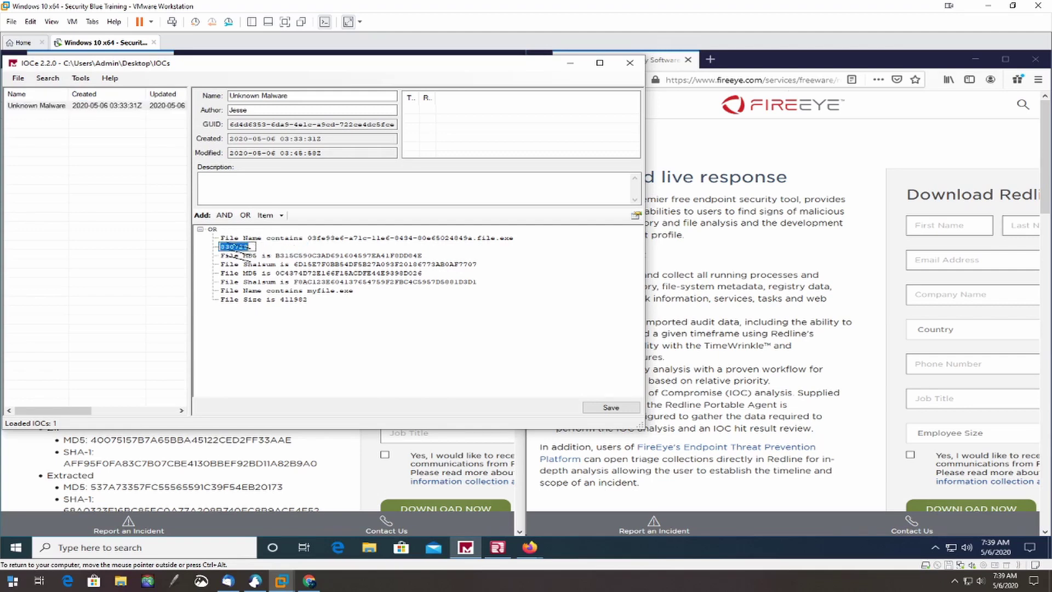
pyautogui.write(',')
pyautogui.press('Return')
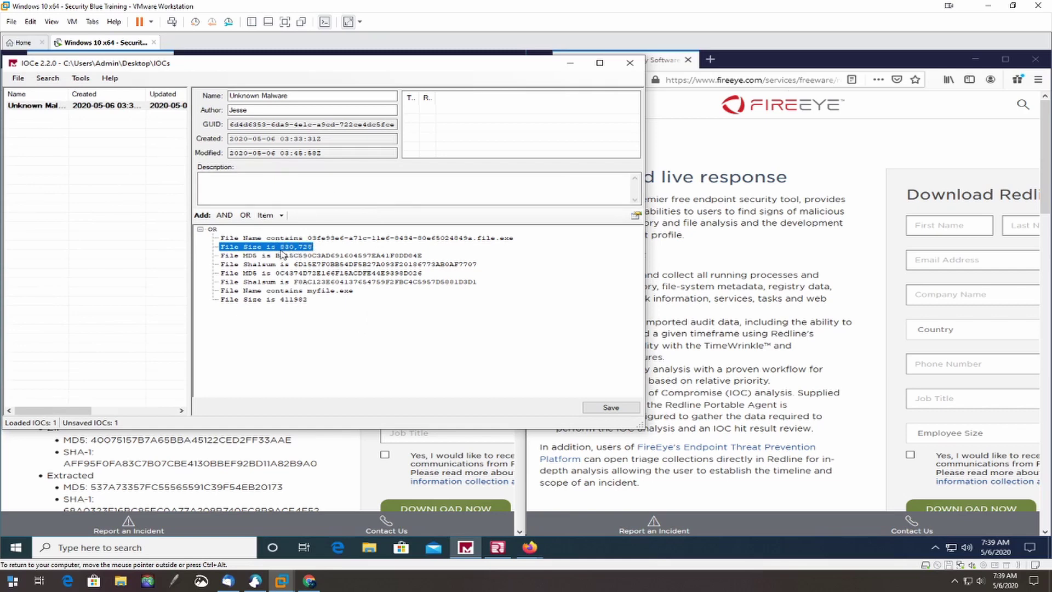
# - Browse the indicator item categories in the Add Item dropdown, then close the list
pyautogui.click(281, 214)
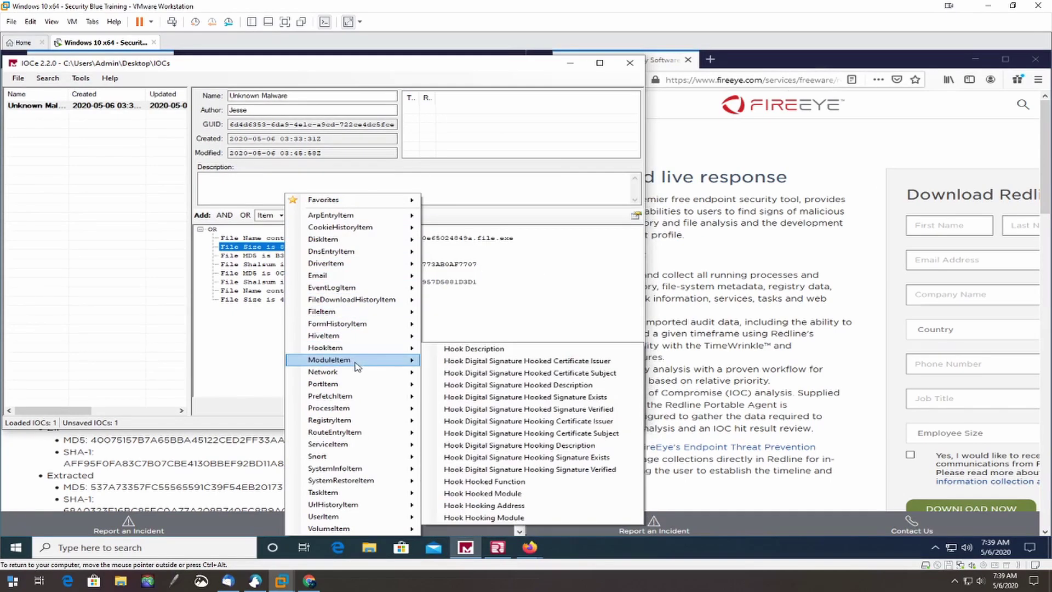
pyautogui.moveTo(359, 372)
pyautogui.moveTo(365, 396)
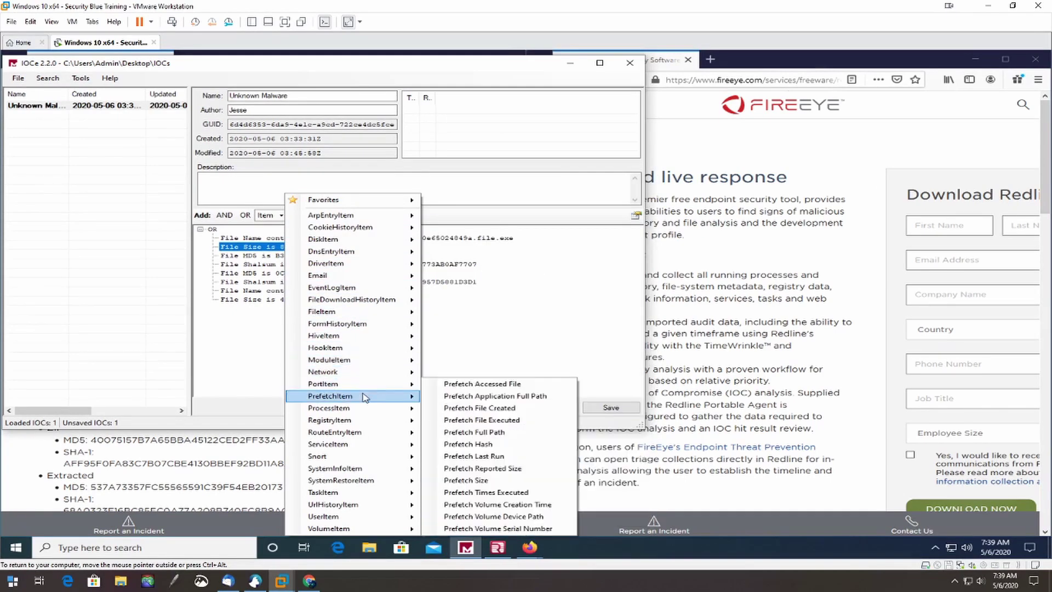
pyautogui.moveTo(394, 375)
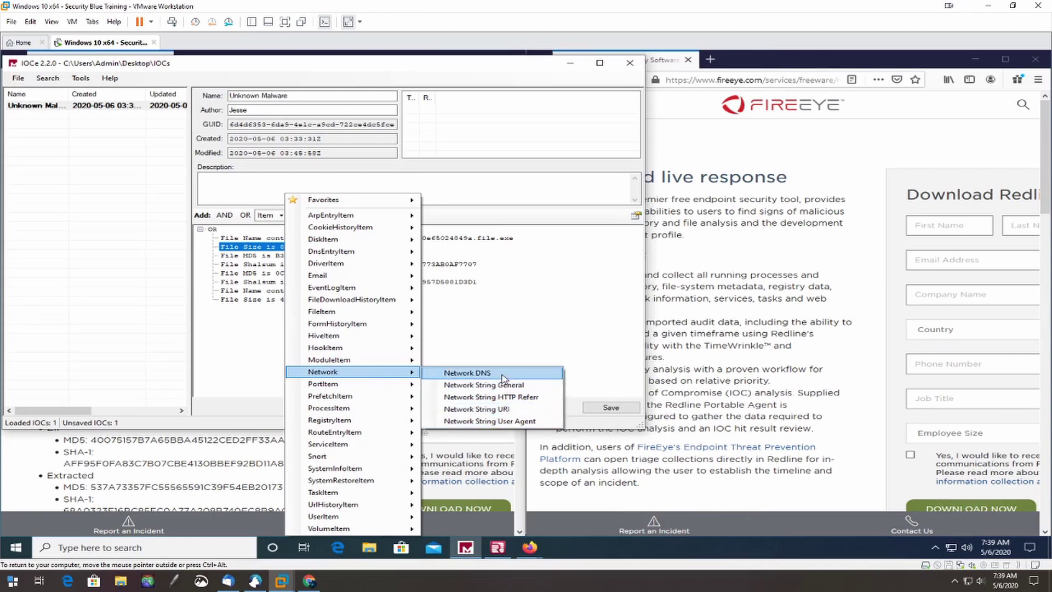
pyautogui.moveTo(405, 411)
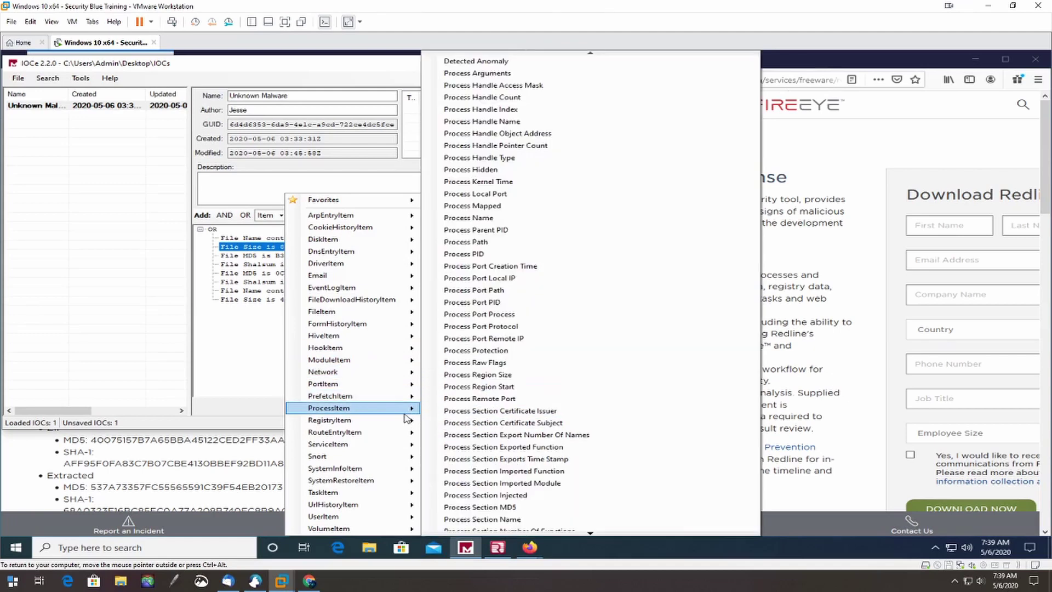
pyautogui.moveTo(394, 508)
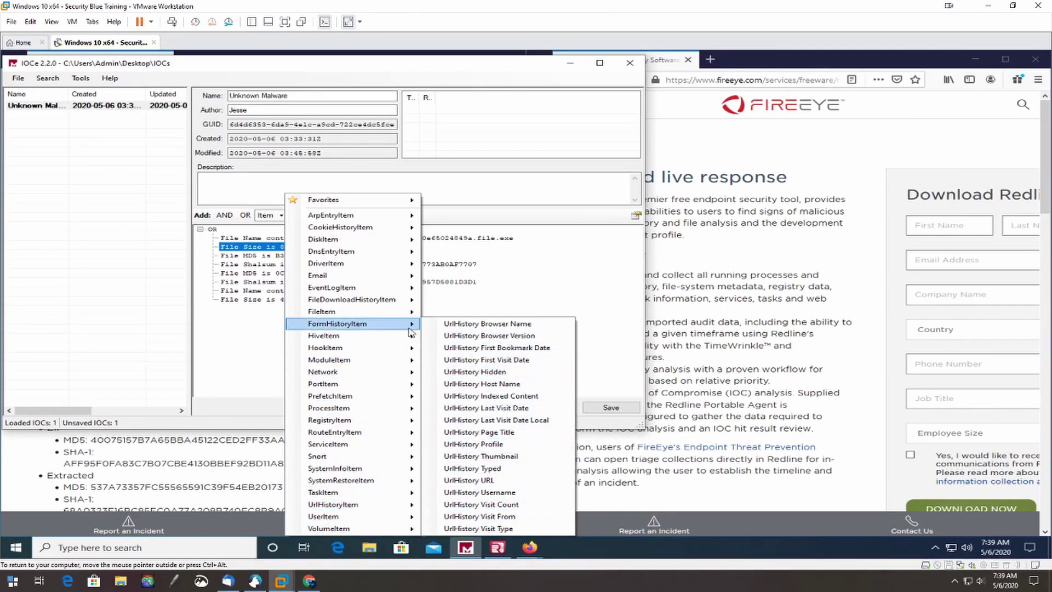
pyautogui.click(240, 334)
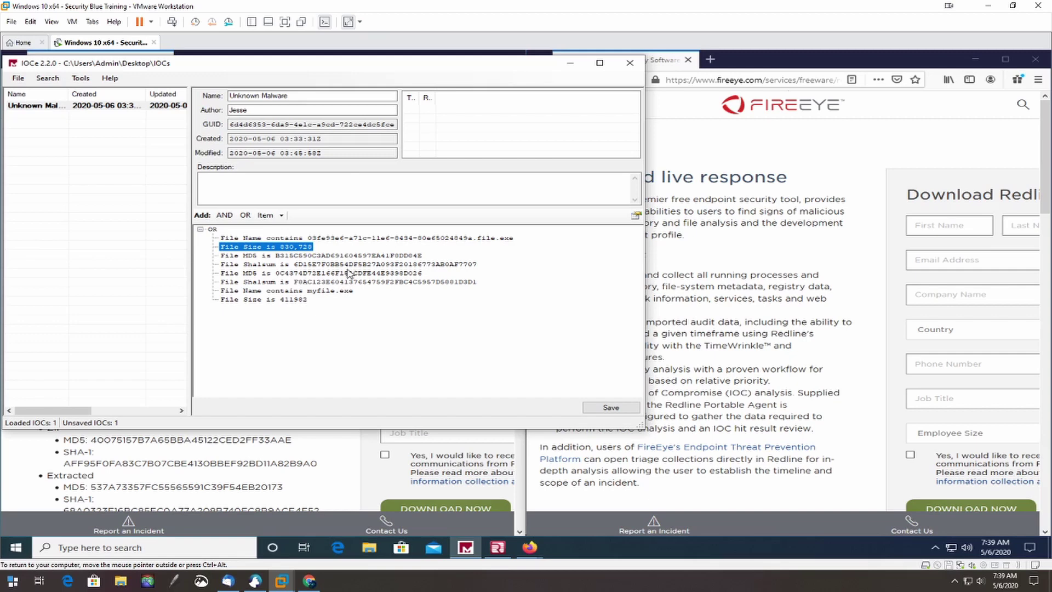
# - Recheck the File Size value of 830,728 and save the Unknown Malware IOC
pyautogui.click(295, 248)
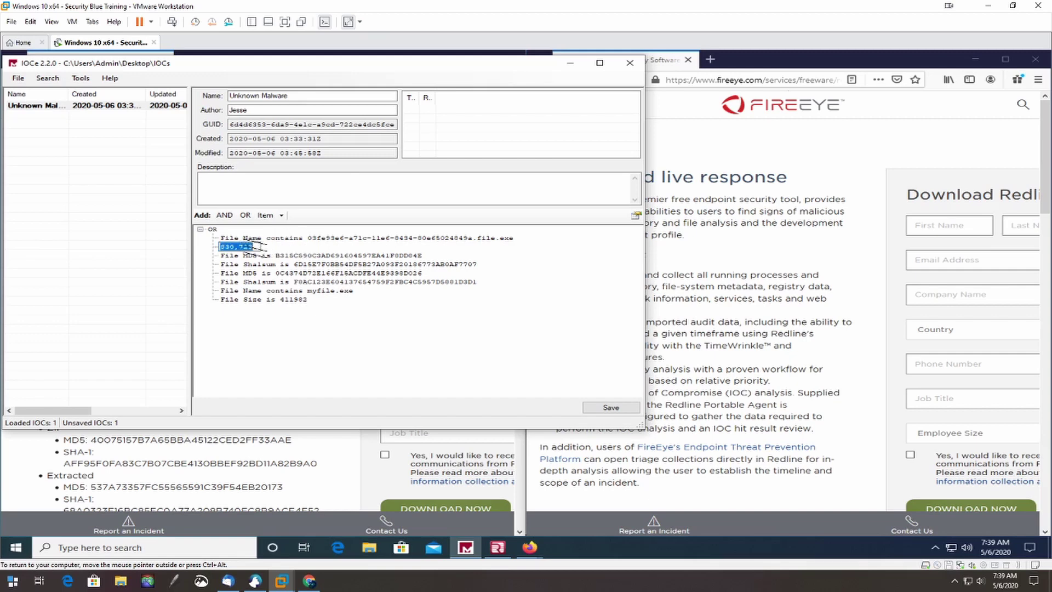
pyautogui.press('Return')
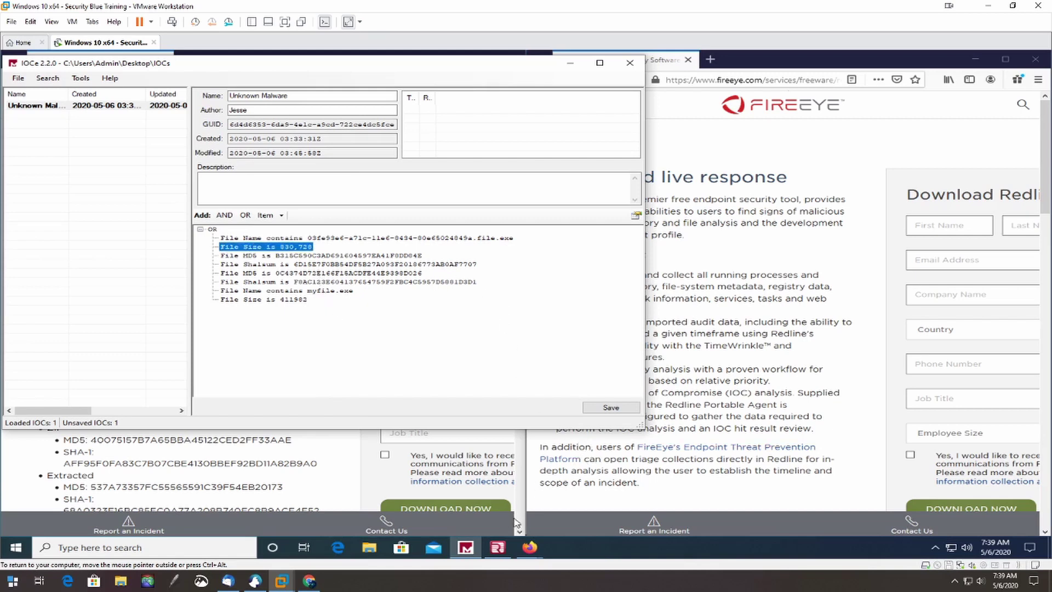
pyautogui.click(18, 77)
pyautogui.click(33, 121)
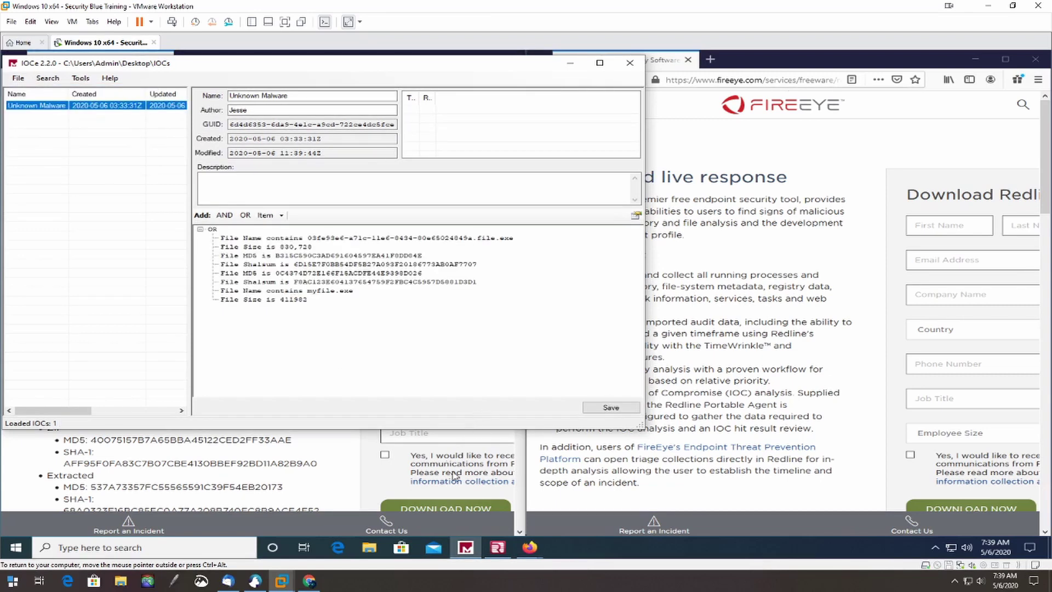
# - In Redline, start an IOC Search Collector that loads indicators from the Desktop\IOCs folder
pyautogui.click(497, 546)
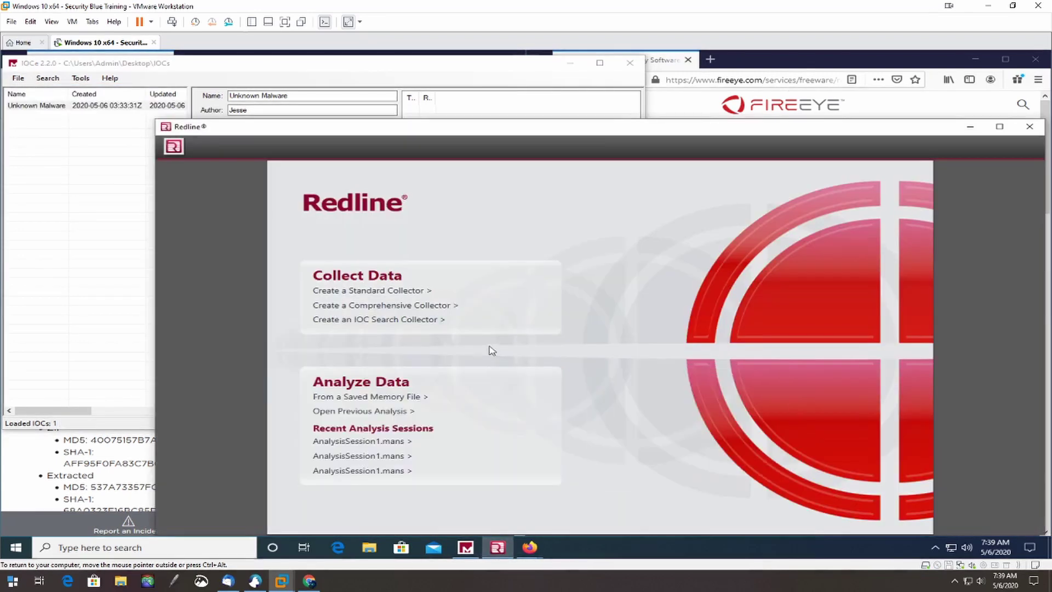
pyautogui.click(421, 327)
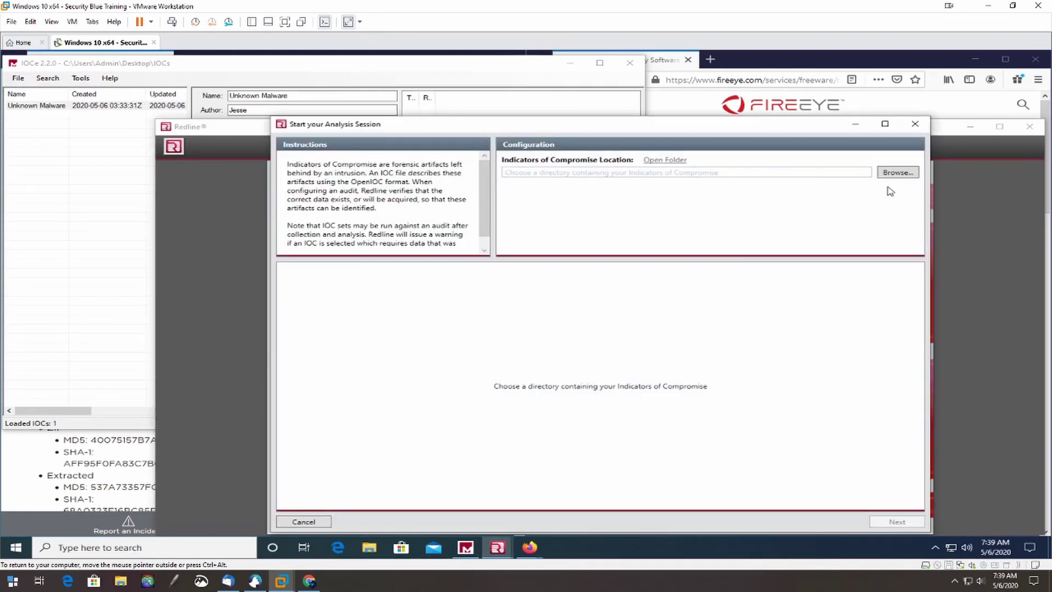
pyautogui.click(897, 172)
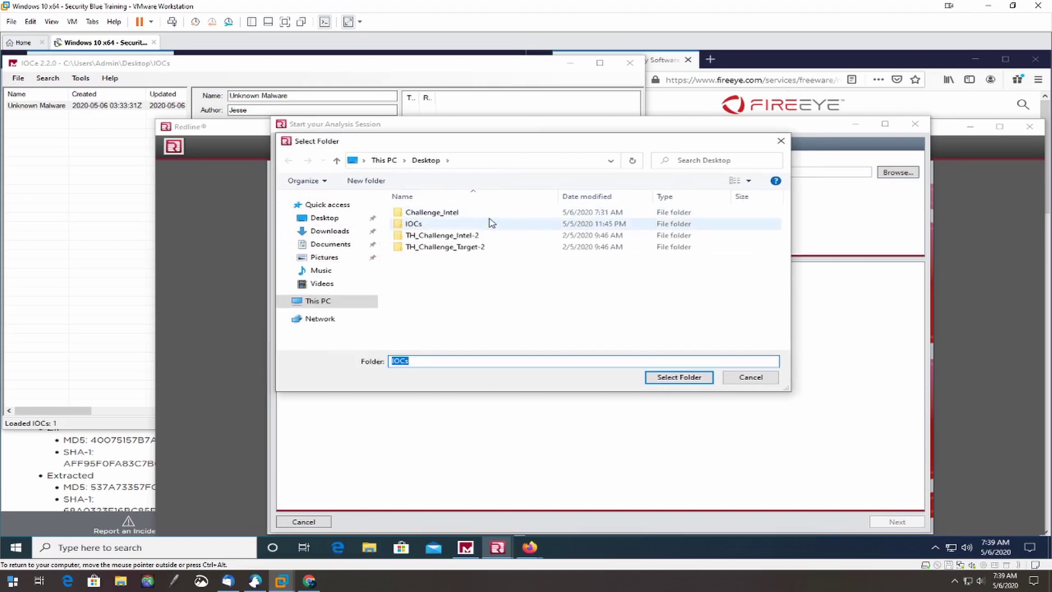
pyautogui.click(446, 224)
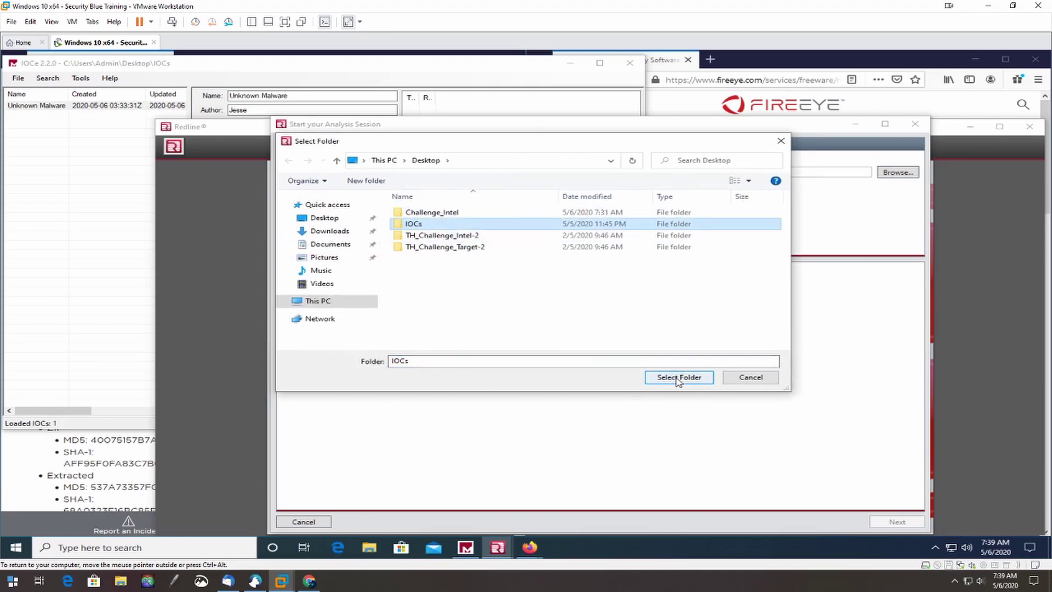
pyautogui.click(678, 378)
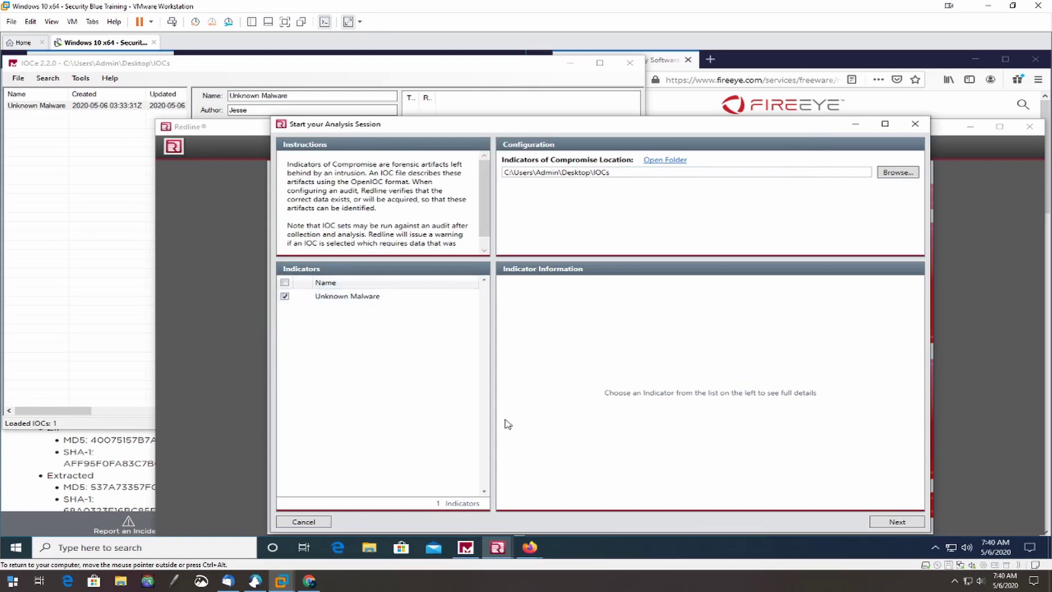
# - Open the collector script's Disk settings and show its advanced parameters
pyautogui.click(896, 522)
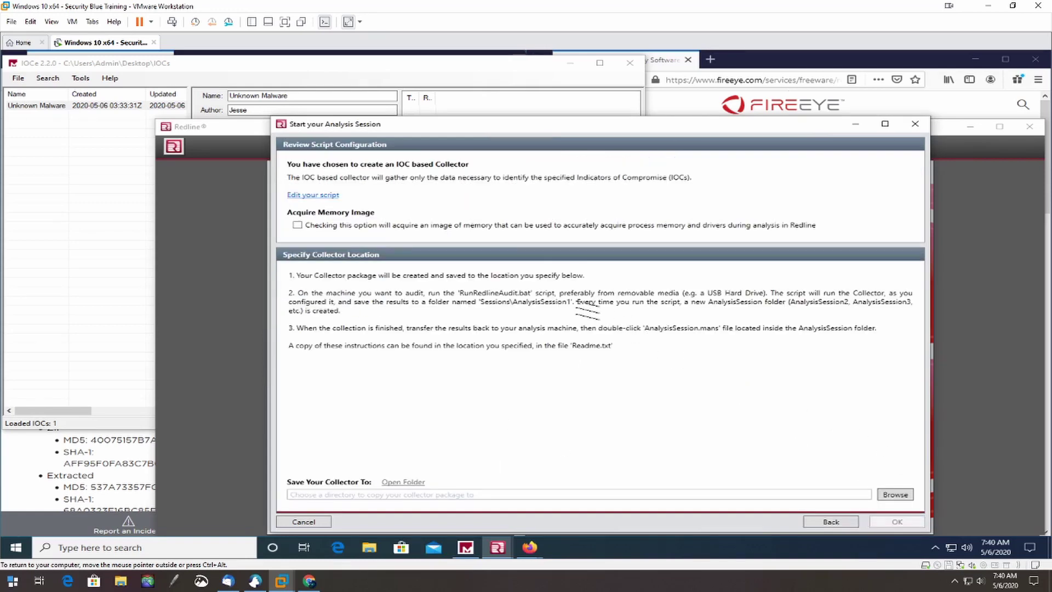
pyautogui.click(294, 196)
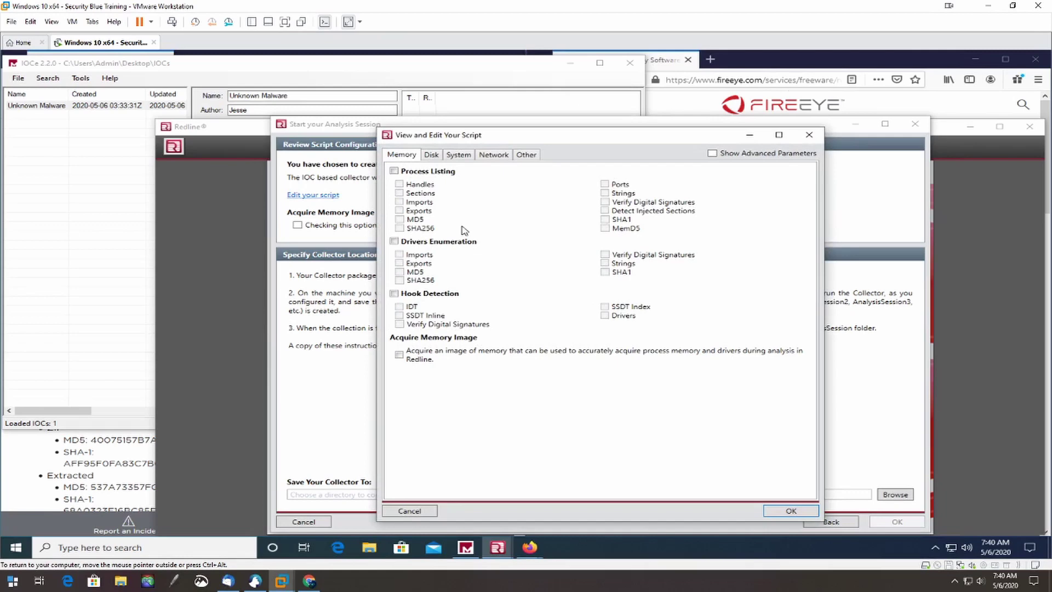
pyautogui.click(459, 156)
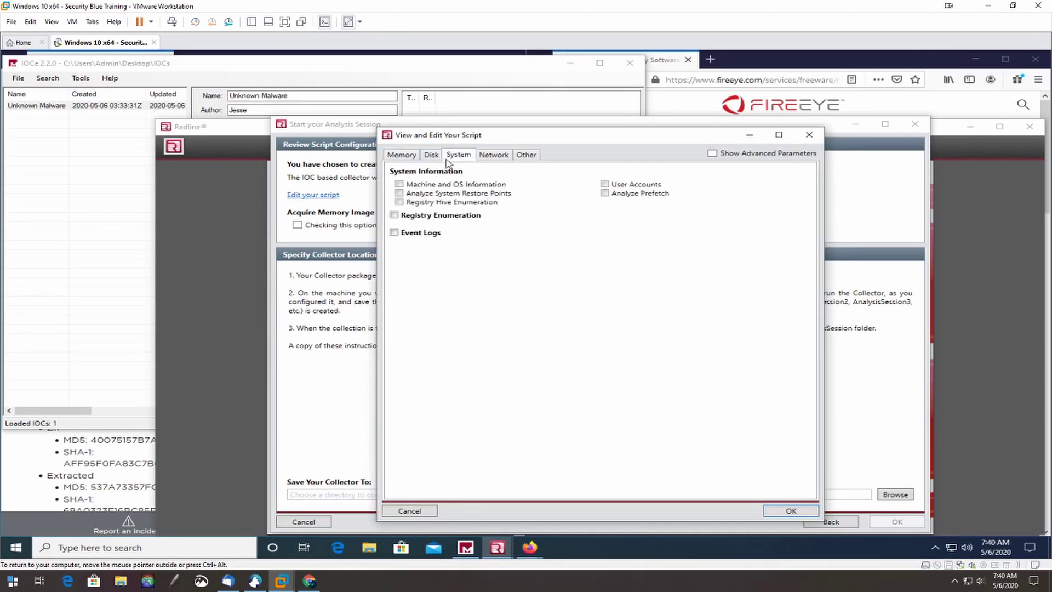
pyautogui.click(435, 157)
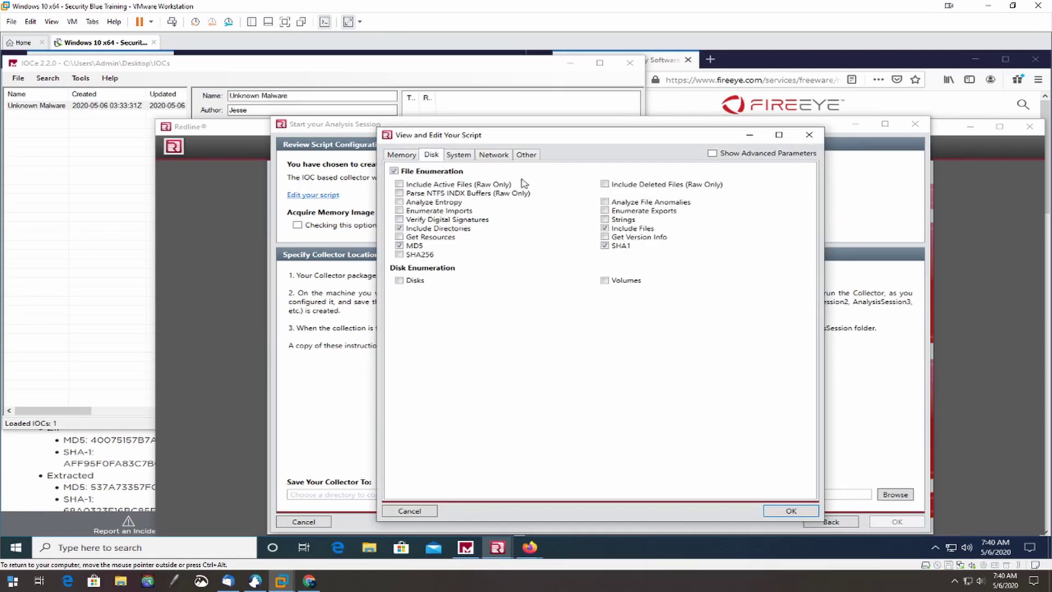
pyautogui.click(712, 155)
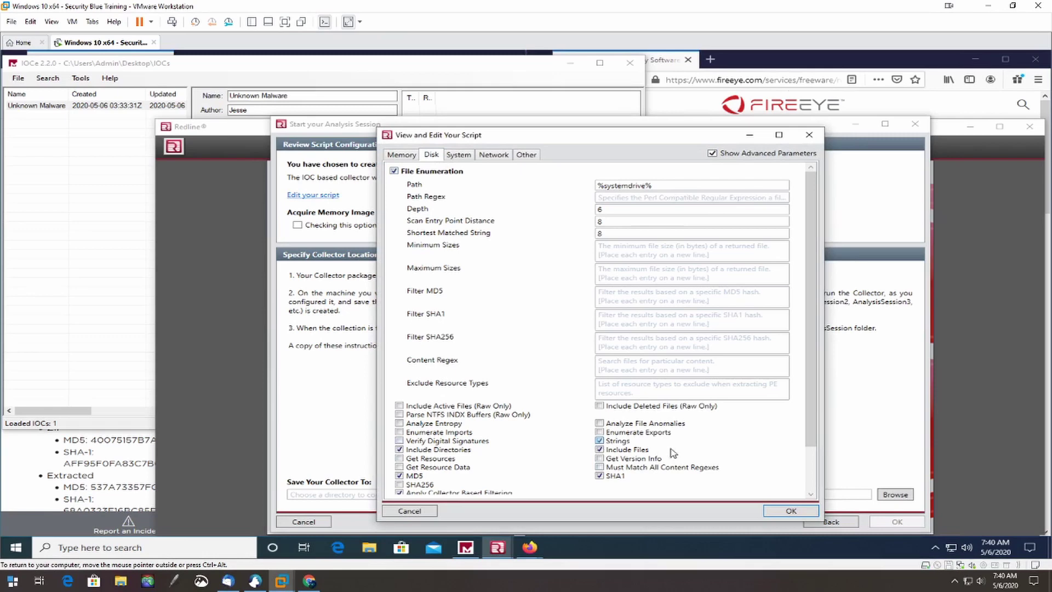
# - Replace the %systemdrive% Path with the copied Desktop\TH_Challenge_Target-2 folder path and confirm
pyautogui.click(370, 548)
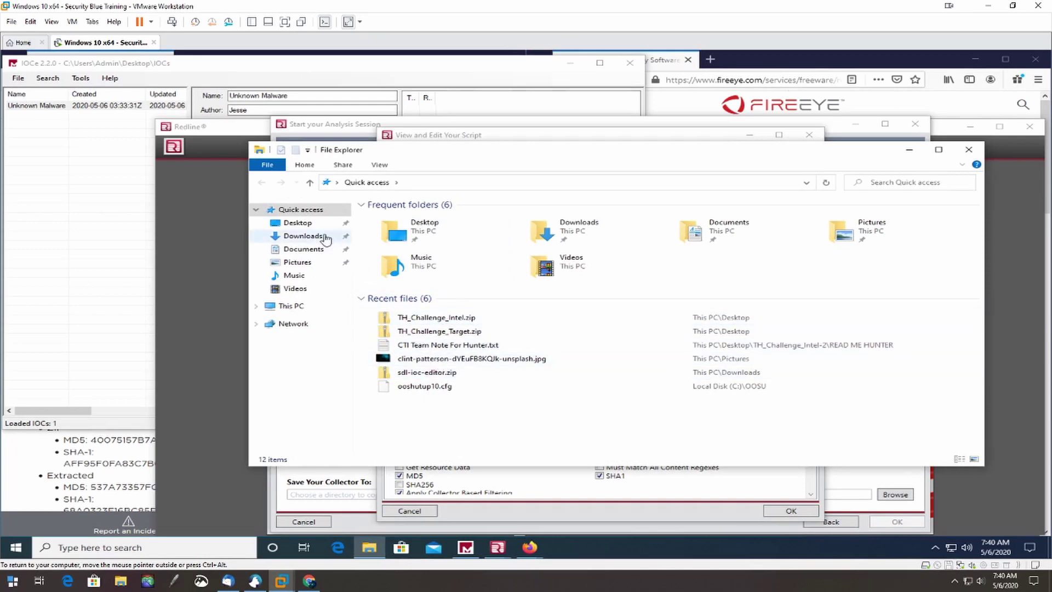
pyautogui.click(296, 223)
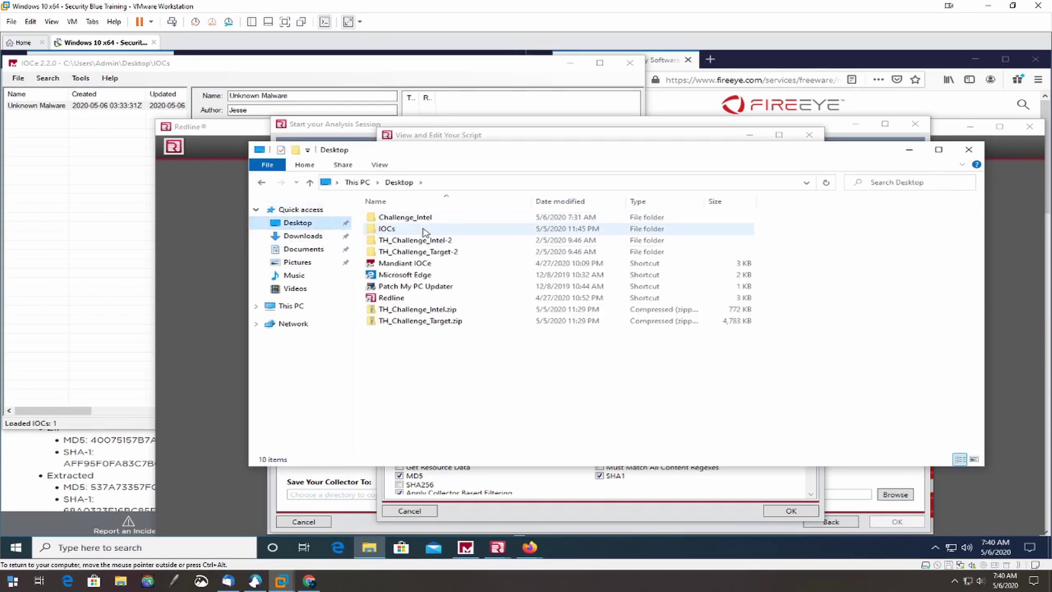
pyautogui.doubleClick(427, 252)
pyautogui.click(553, 183)
pyautogui.hotkey('ctrl', 'c')
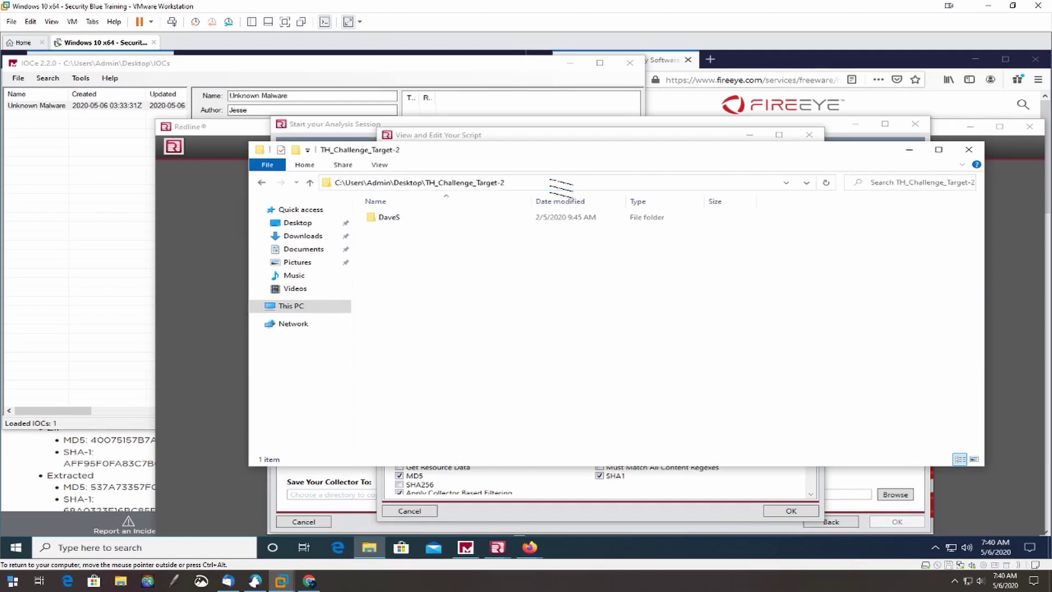
pyautogui.click(968, 150)
pyautogui.moveTo(731, 186); pyautogui.dragTo(565, 186)
pyautogui.hotkey('ctrl', 'v')
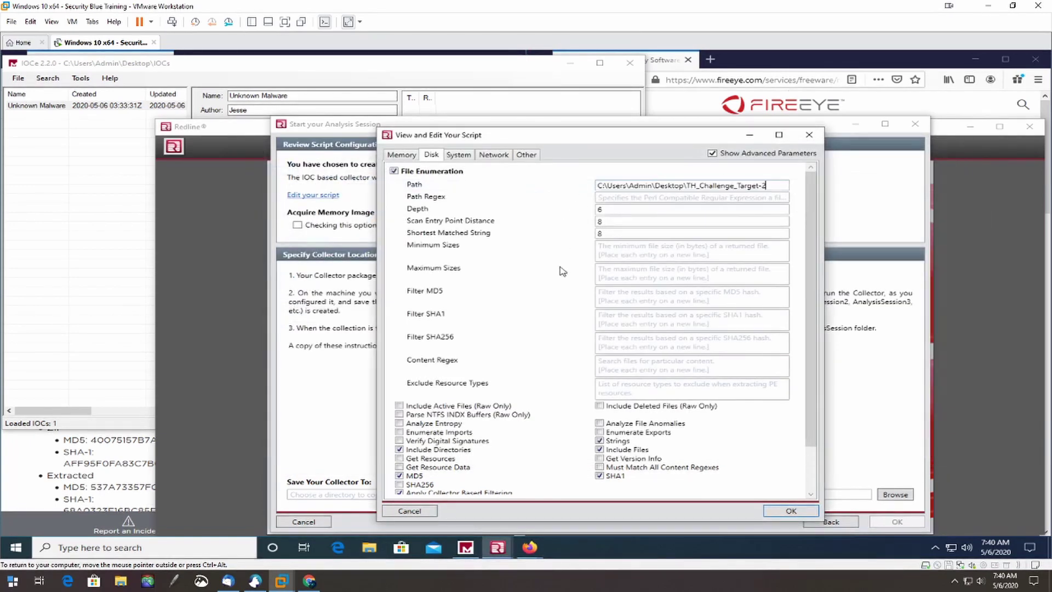
pyautogui.click(789, 510)
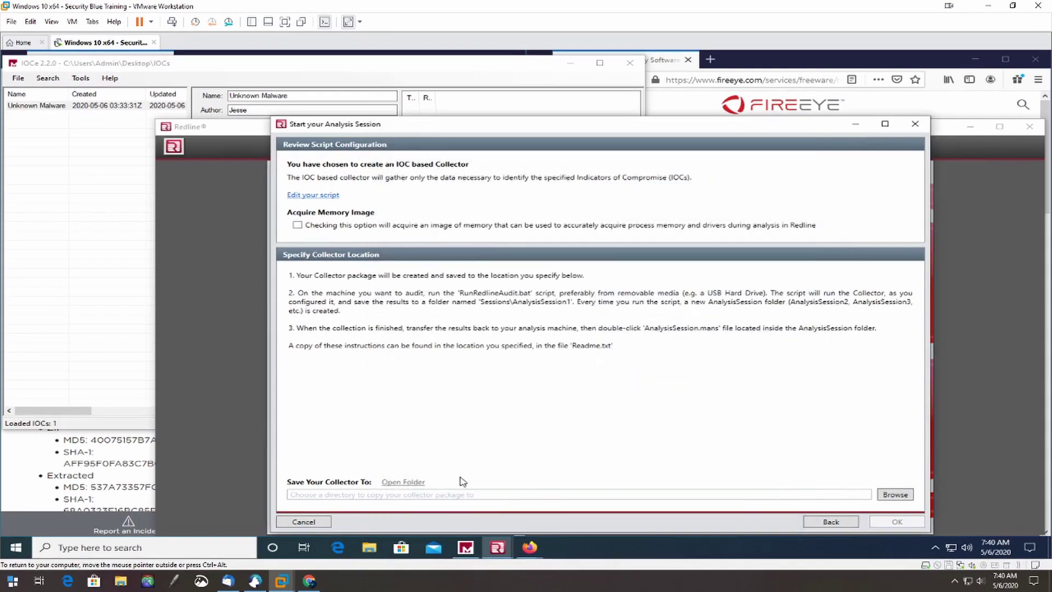
# - Save the collector package to the Desktop\Challenge_Intel folder and dismiss the Collector Instructions
pyautogui.click(895, 494)
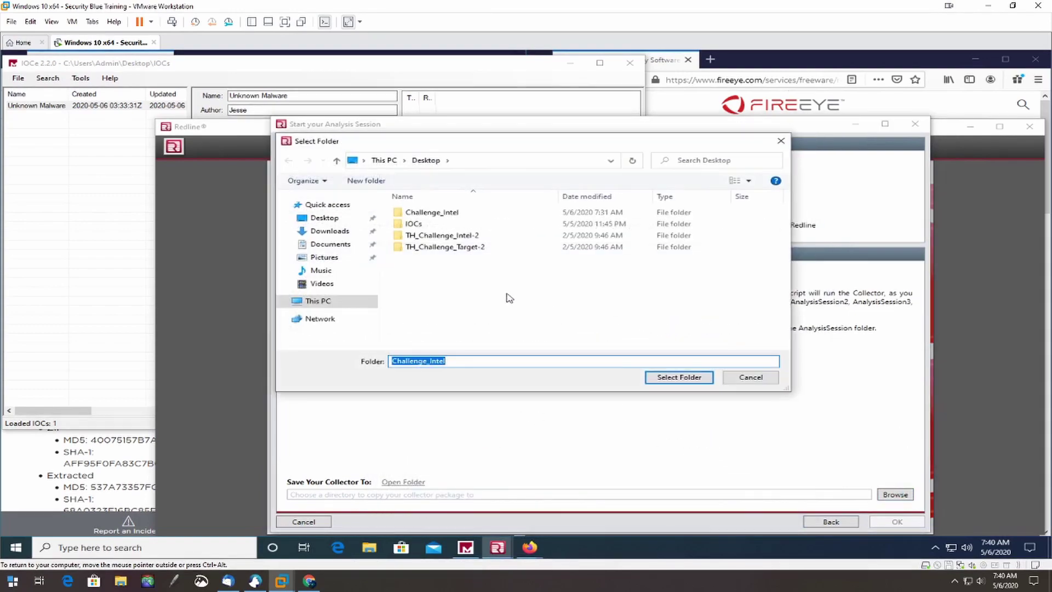
pyautogui.click(679, 377)
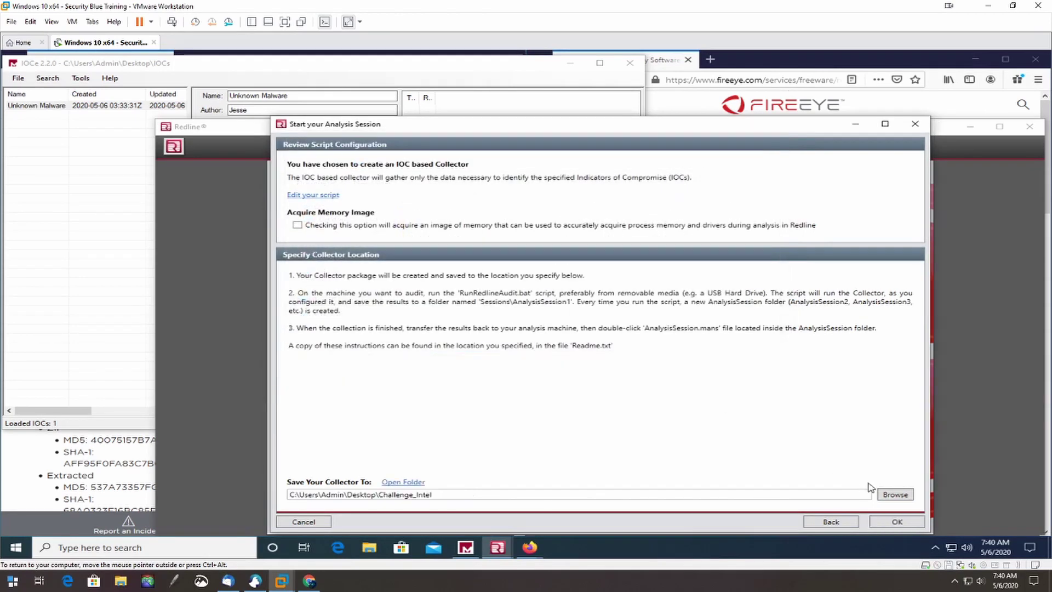
pyautogui.click(897, 521)
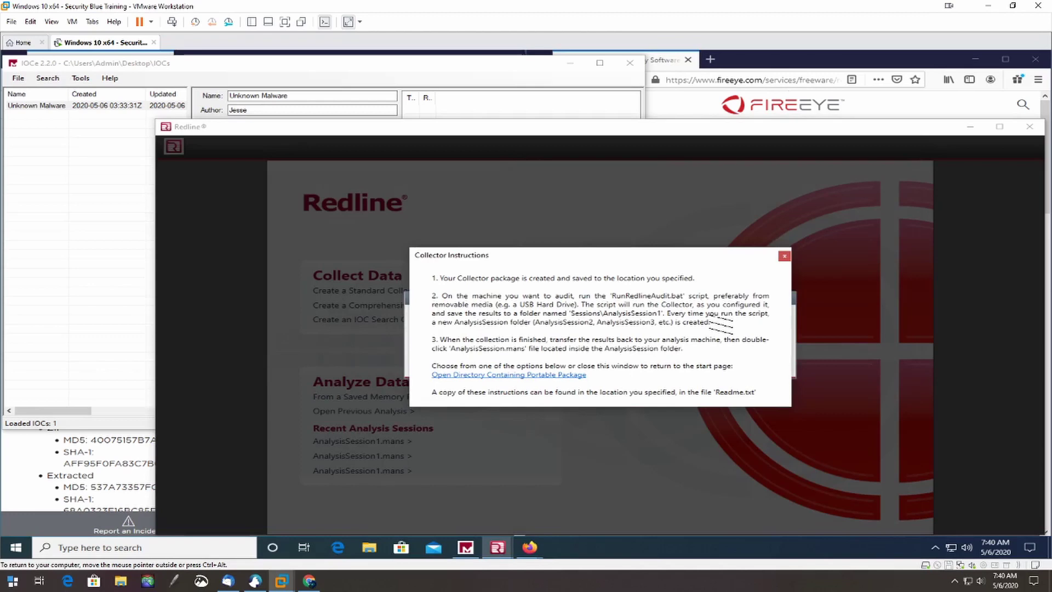
pyautogui.click(784, 256)
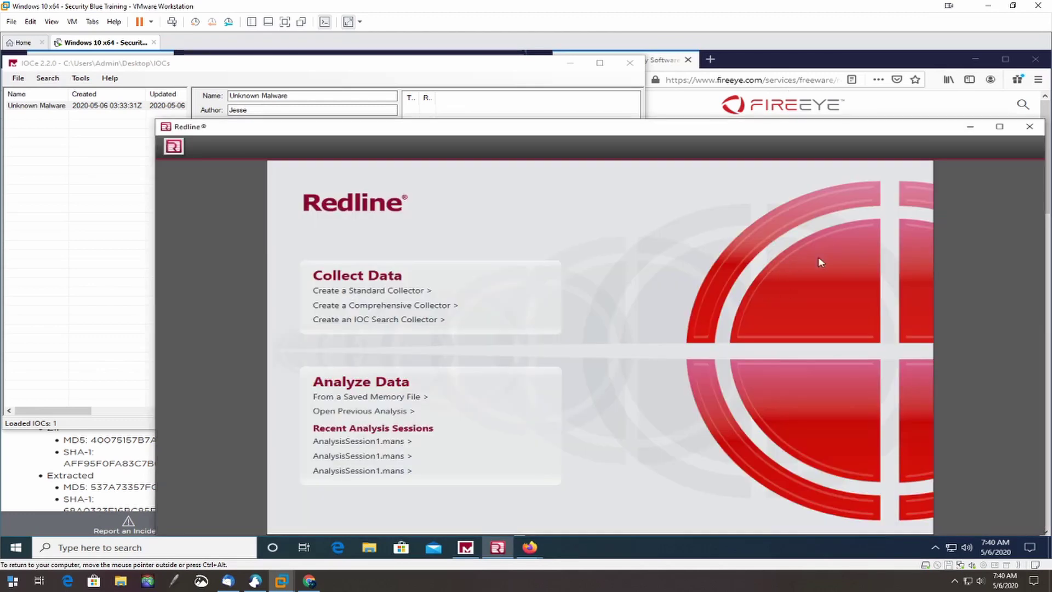
# - Run RunRedlineAudit.bat from Desktop\Challenge_Intel as administrator
pyautogui.click(375, 552)
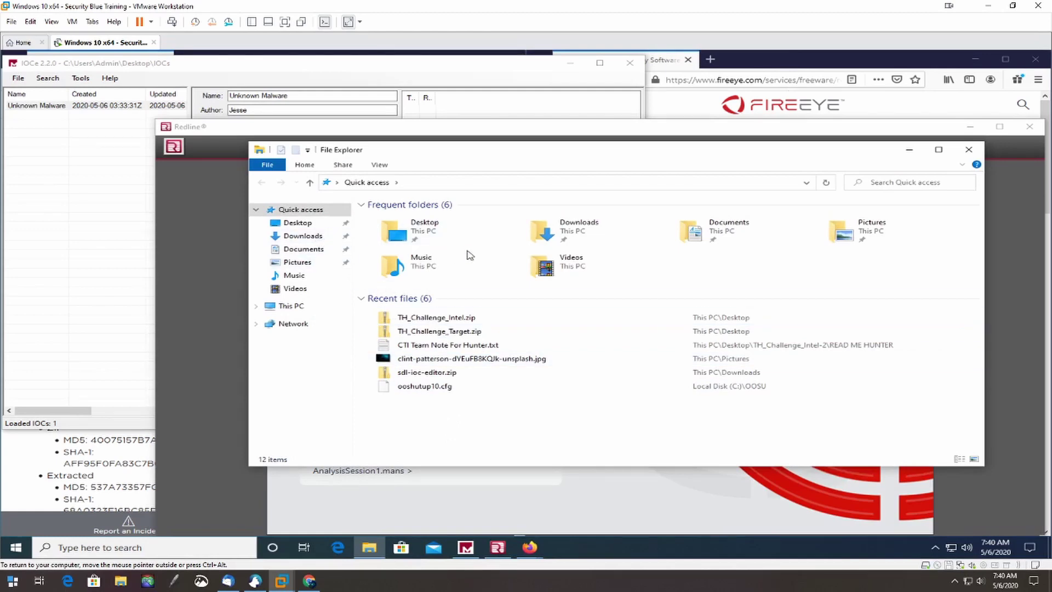
pyautogui.click(309, 224)
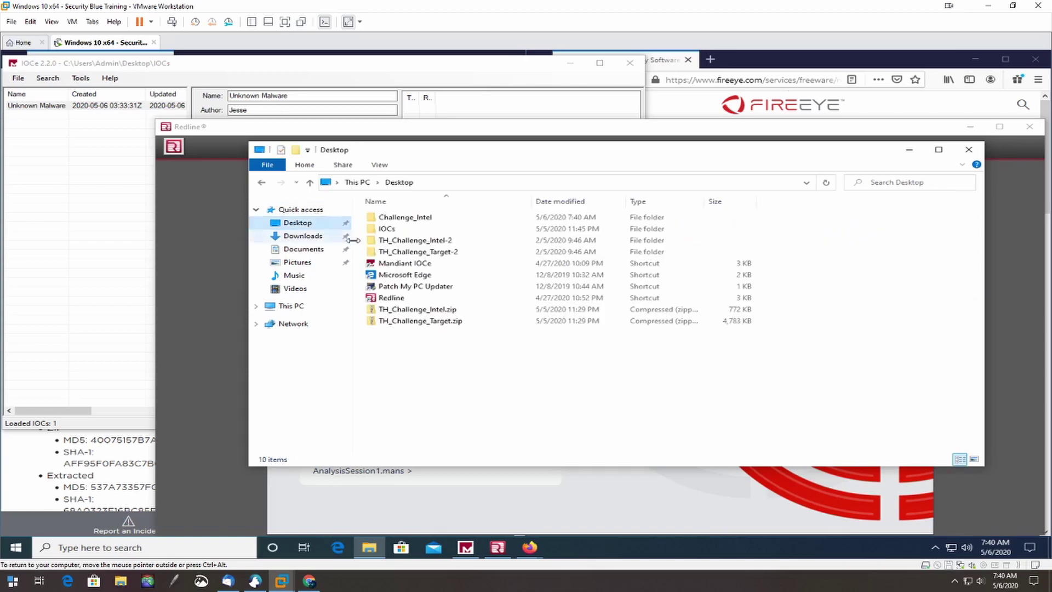
pyautogui.doubleClick(393, 218)
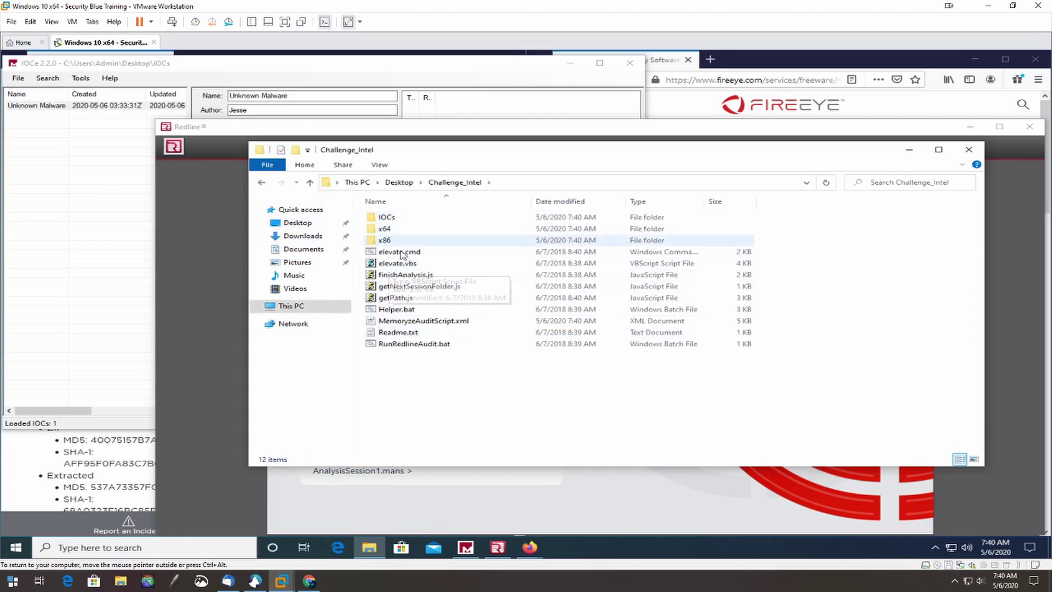
pyautogui.doubleClick(420, 345)
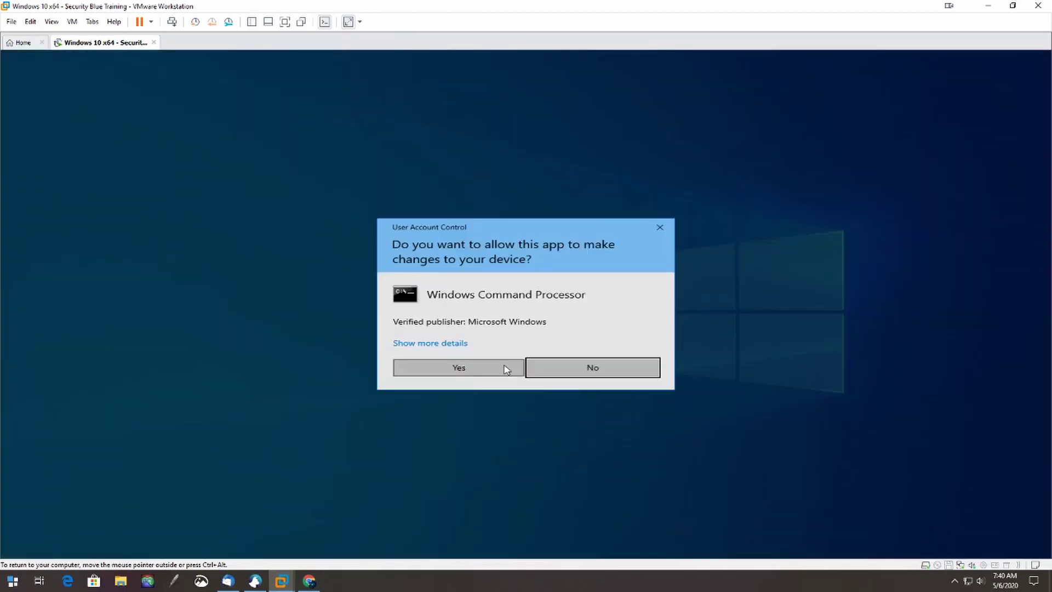
pyautogui.click(504, 369)
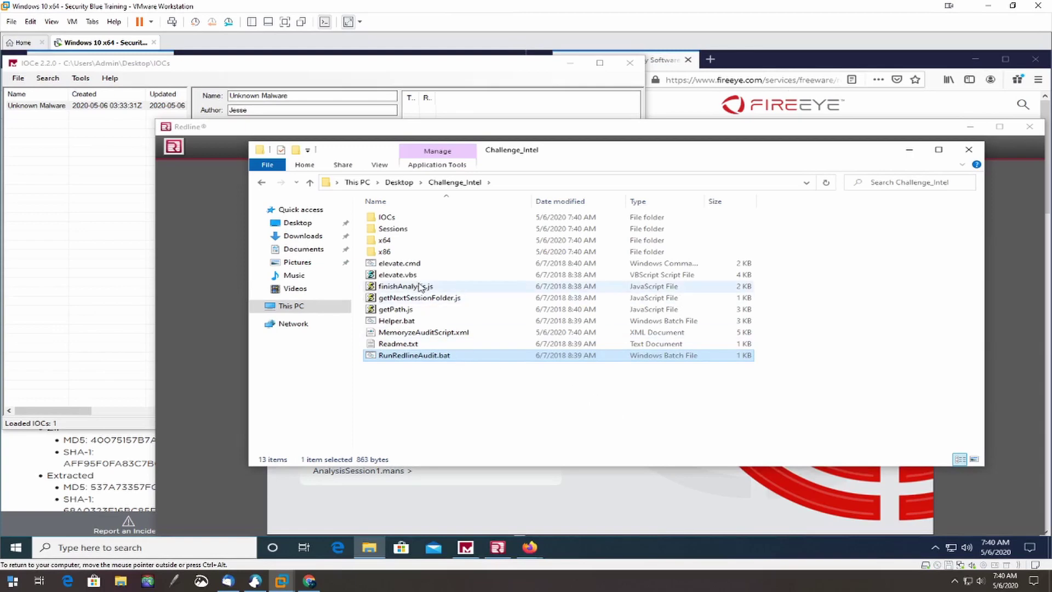
# - Open Sessions\AnalysisSession1\AnalysisSession1.mans in Redline and approve the UAC prompt
pyautogui.doubleClick(404, 229)
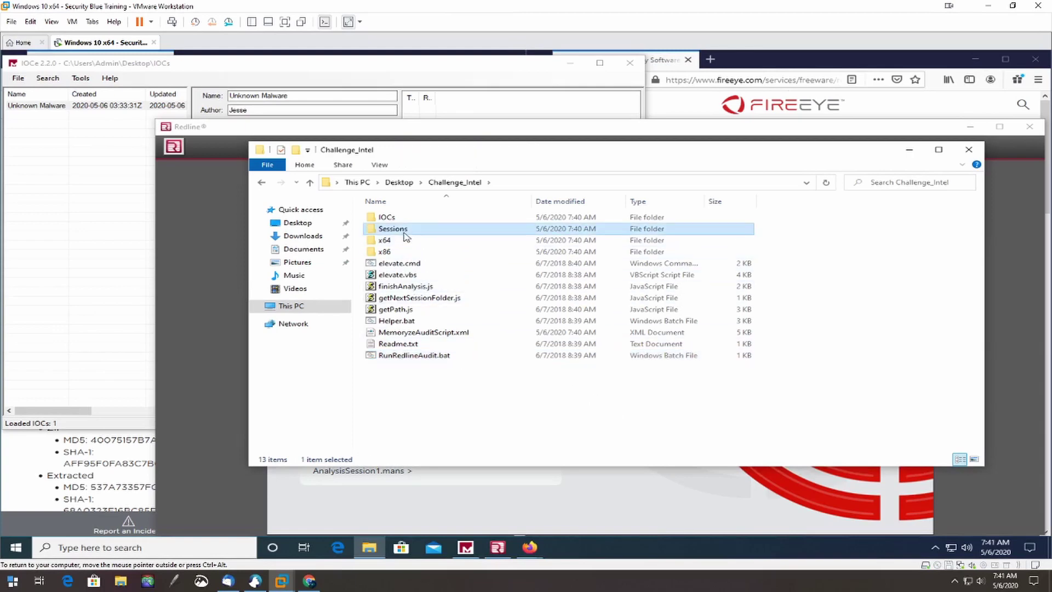
pyautogui.click(406, 218)
pyautogui.doubleClick(407, 218)
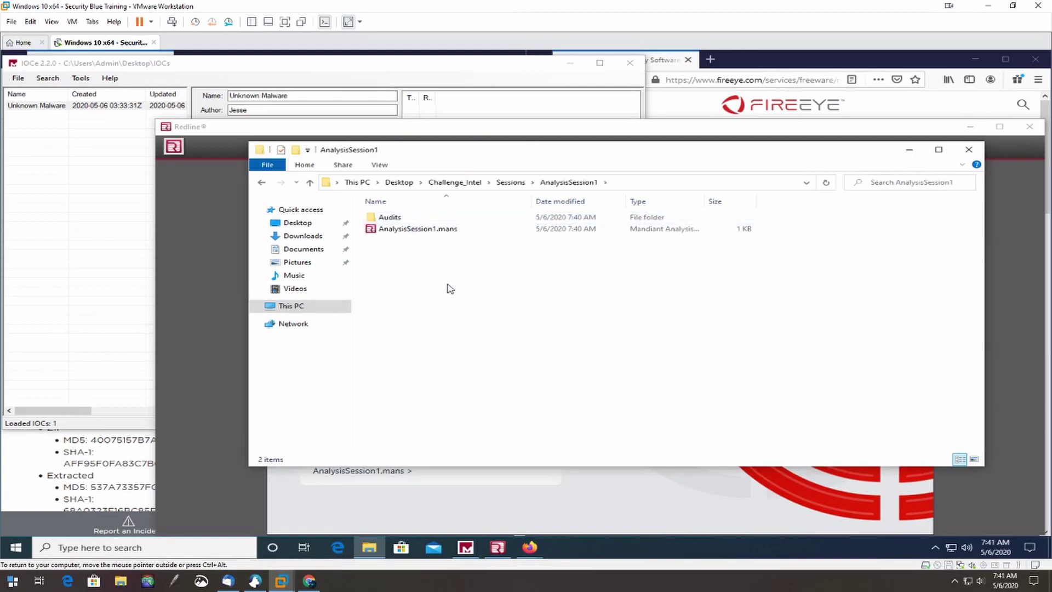
pyautogui.click(426, 230)
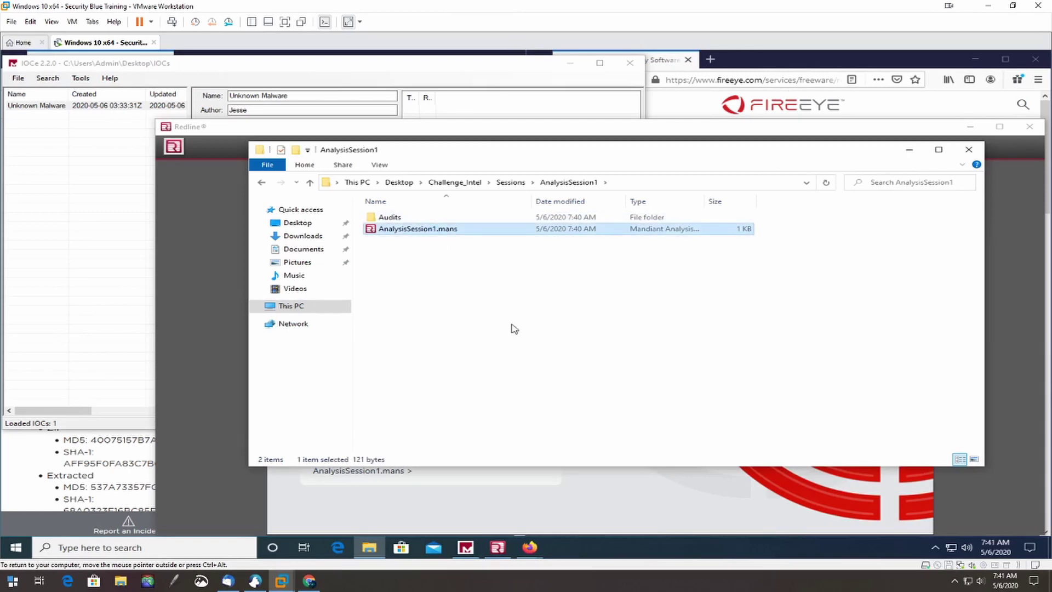
pyautogui.press('Return')
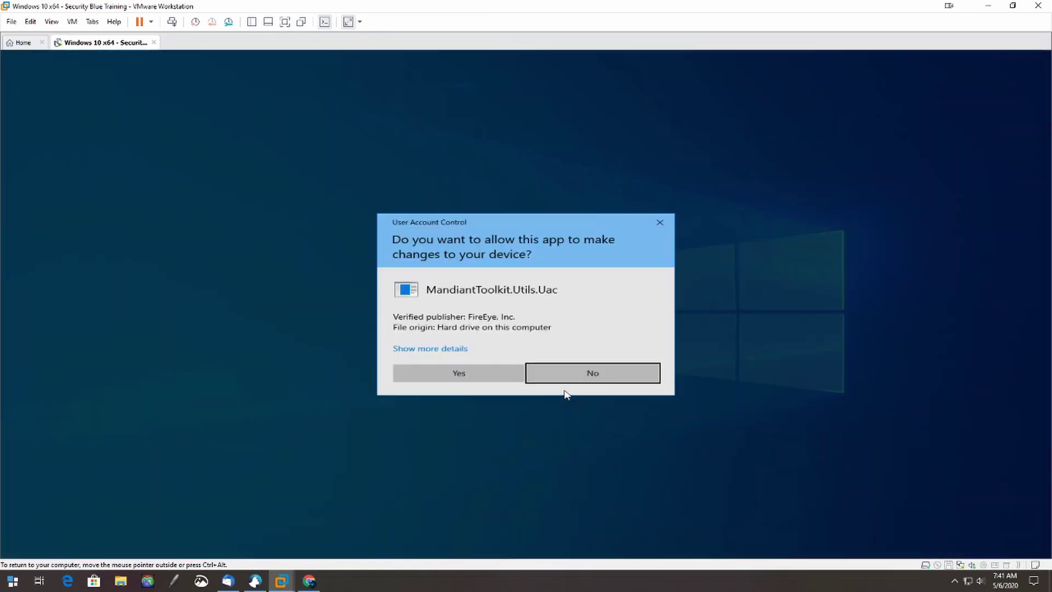
pyautogui.click(513, 374)
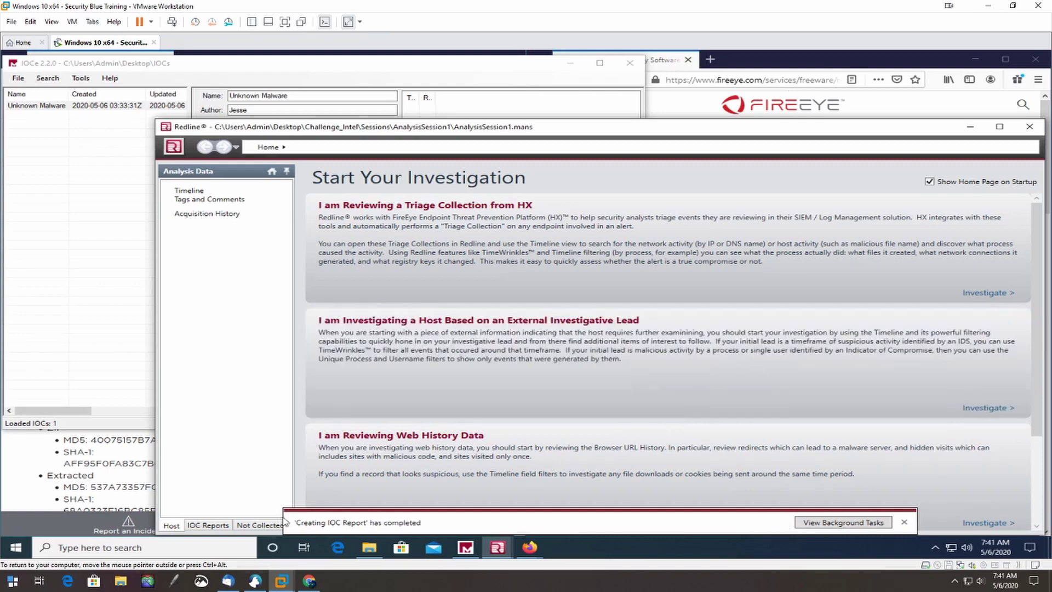
# - Open the session's IOC Report, which shows No IOC Matches, and dismiss the completion notification
pyautogui.click(217, 525)
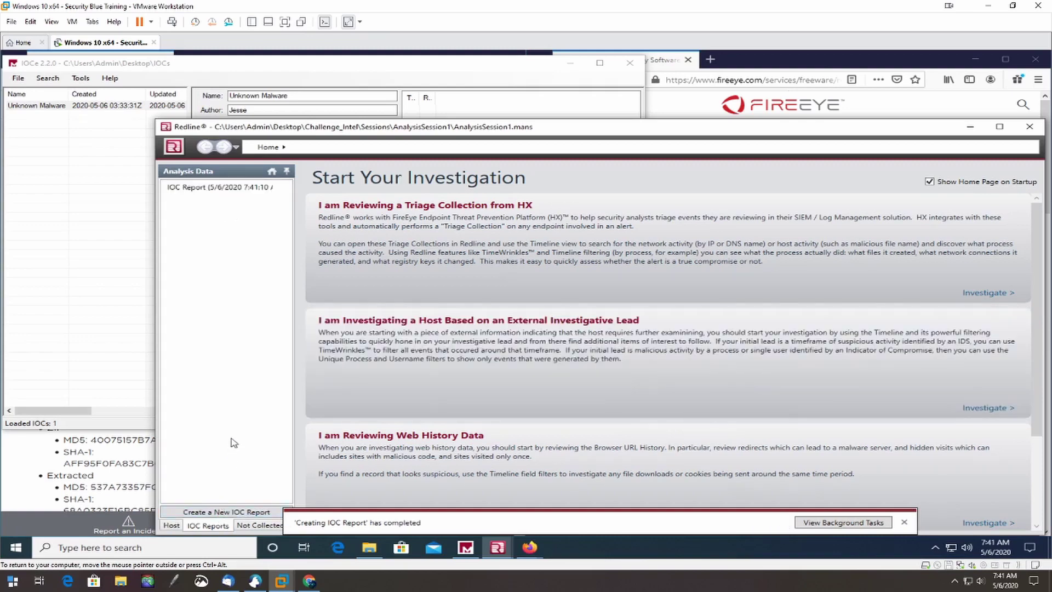
pyautogui.click(235, 187)
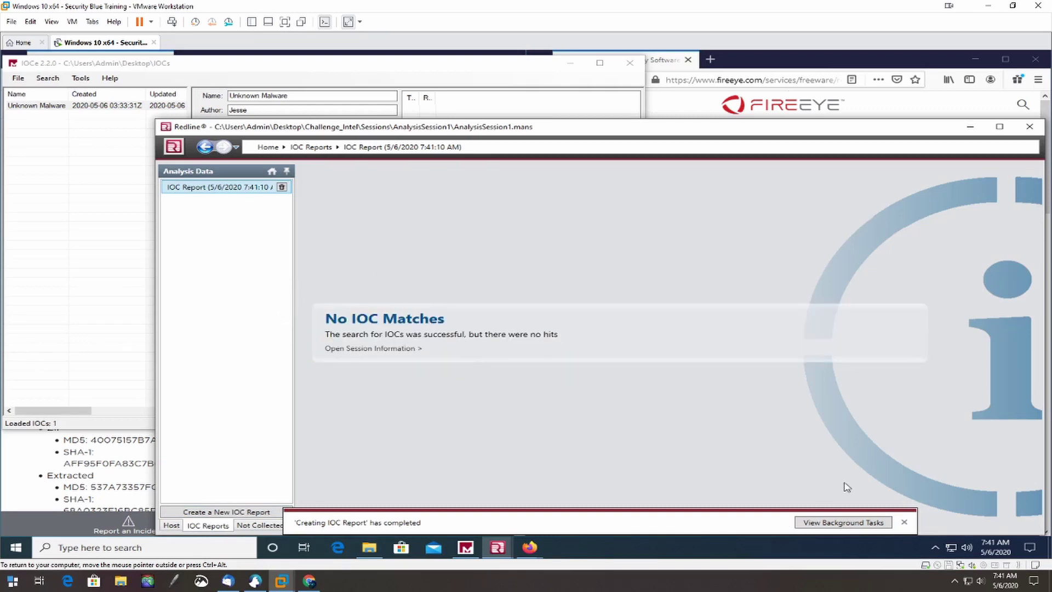
pyautogui.click(903, 521)
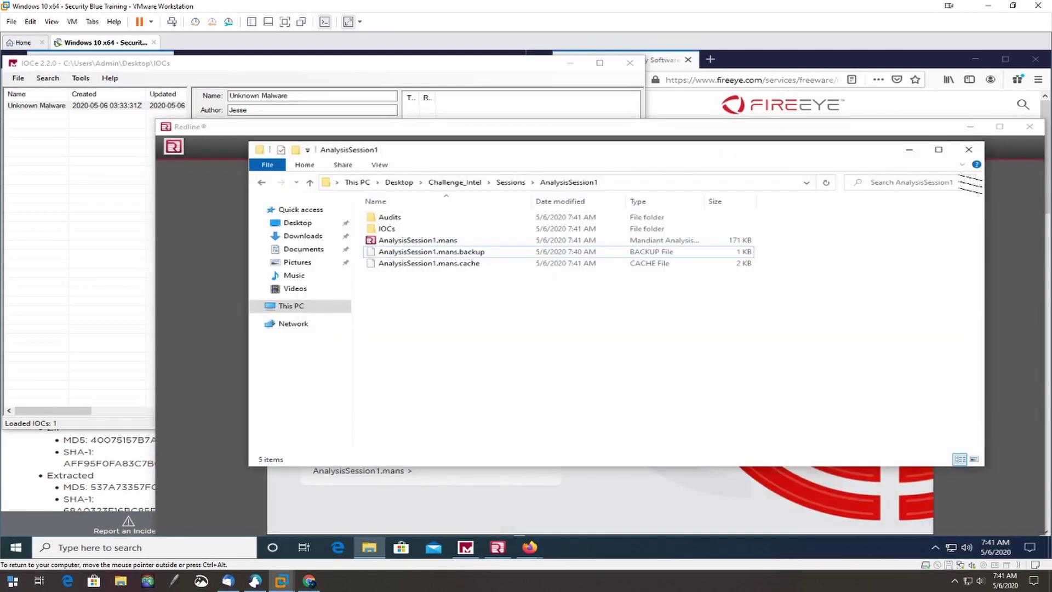
# - Select all 13 items in Challenge_Intel and permanently delete them
pyautogui.click(456, 182)
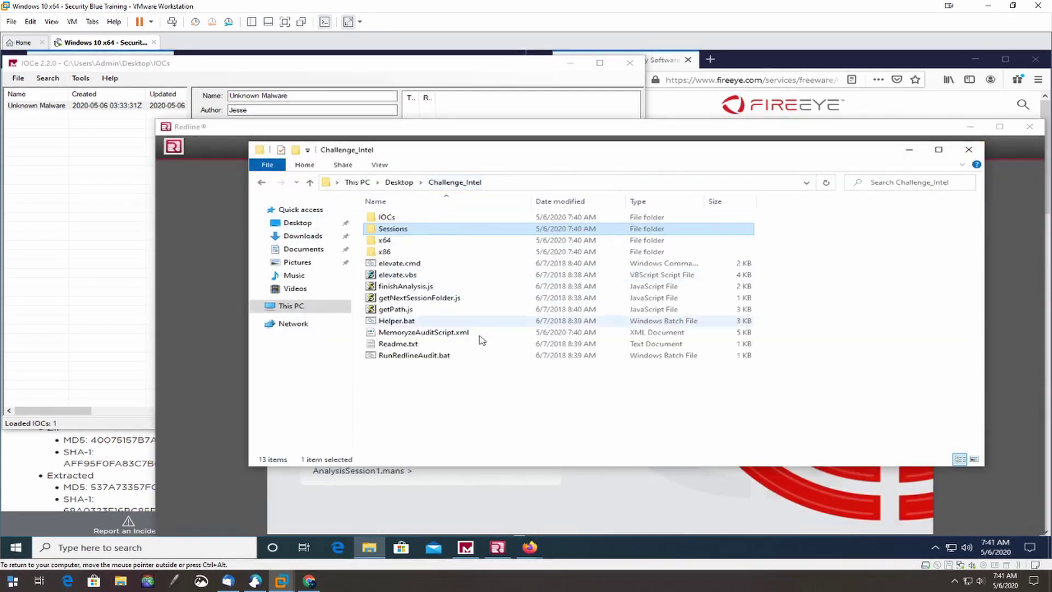
pyautogui.moveTo(491, 396); pyautogui.dragTo(457, 198)
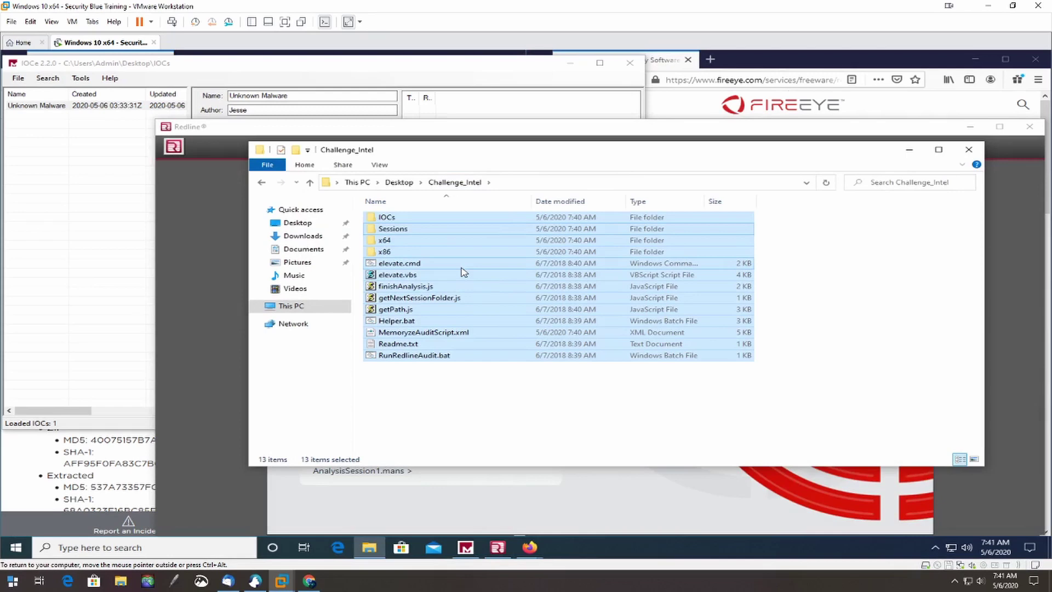
pyautogui.hotkey('shift', 'Delete')
pyautogui.press('Return')
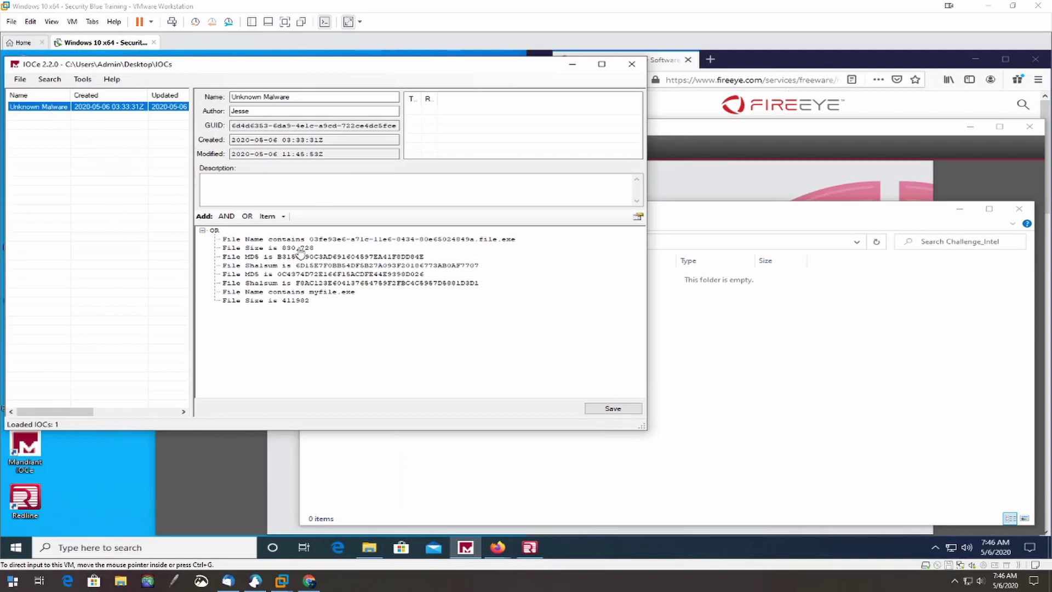
# - Change the Unknown Malware File Size term from 830,728 to 830728 and save the indicator
pyautogui.click(300, 249)
pyautogui.click(298, 249)
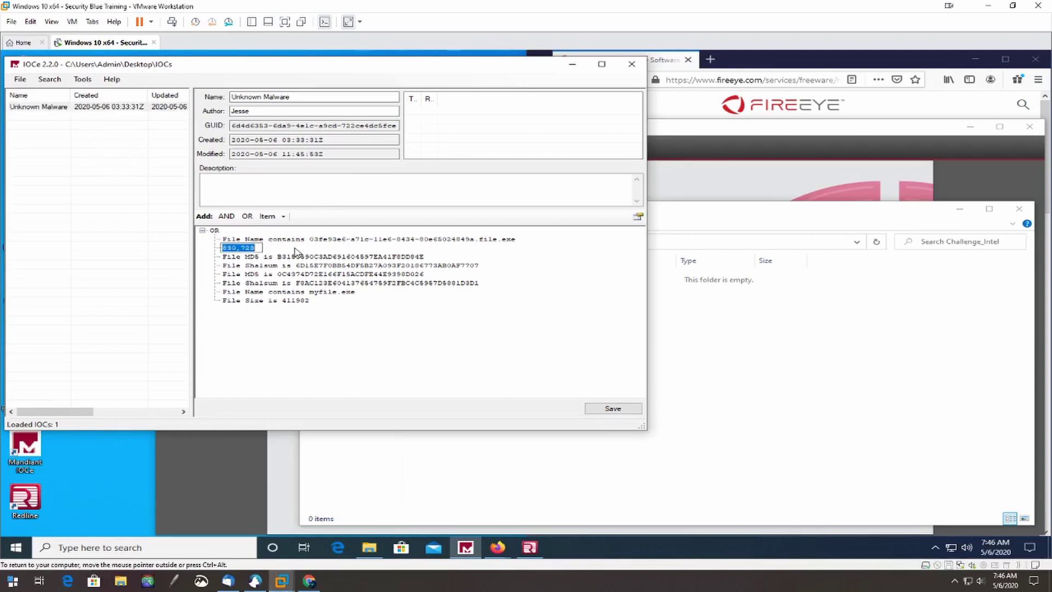
pyautogui.click(241, 248)
pyautogui.press('Return')
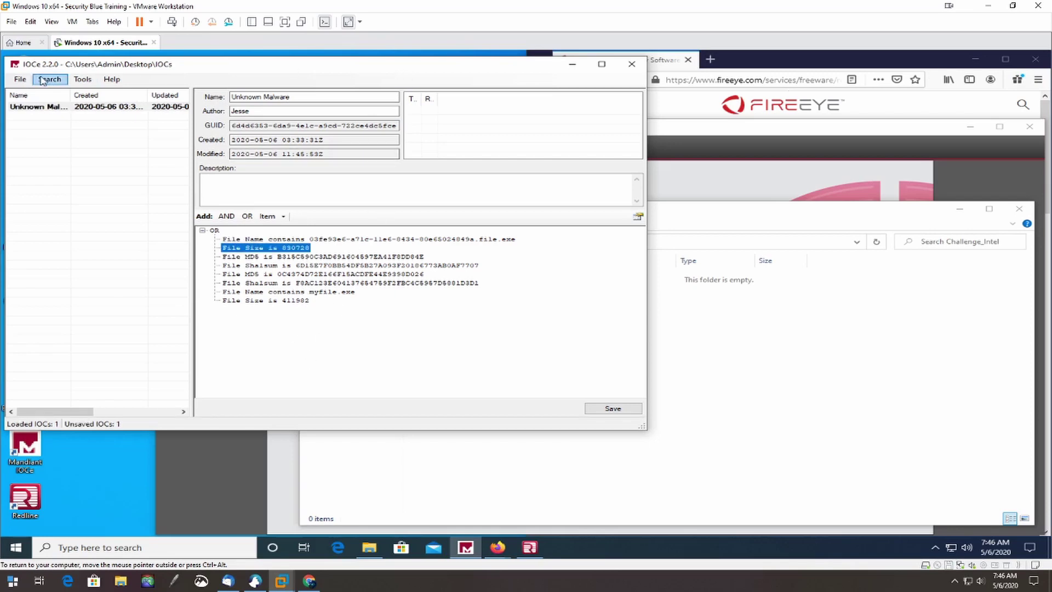
pyautogui.click(21, 80)
pyautogui.click(41, 118)
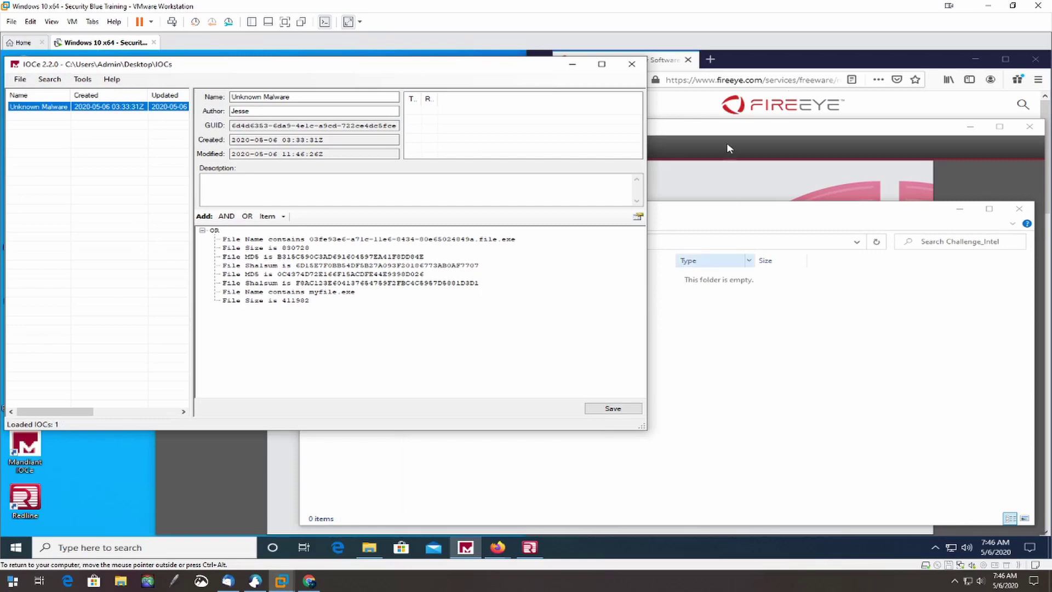
# - Start a new IOC Search Collector using the IOCs folder as the indicator location
pyautogui.click(529, 547)
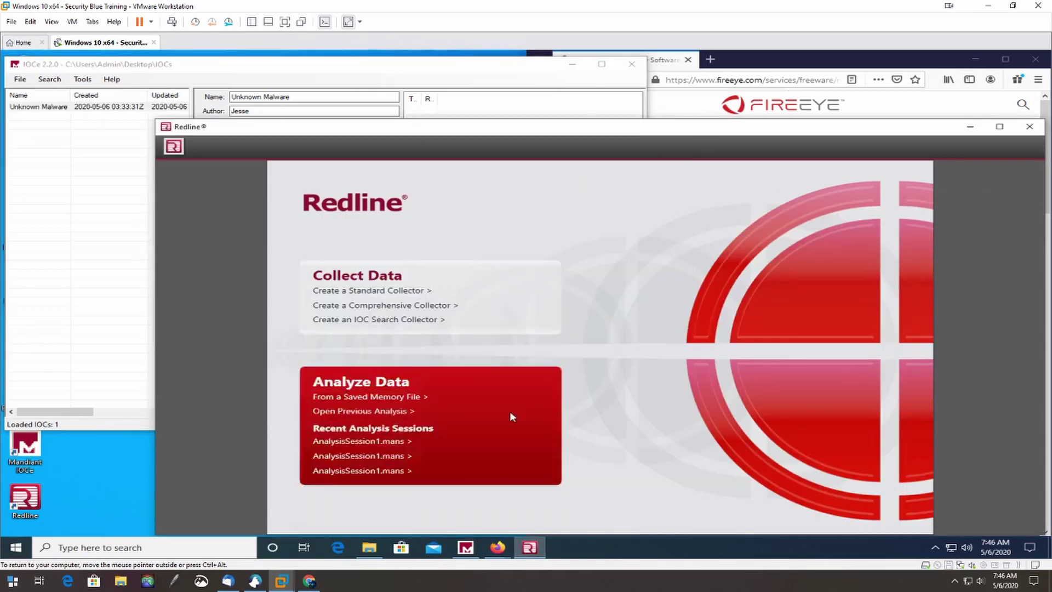
pyautogui.click(417, 319)
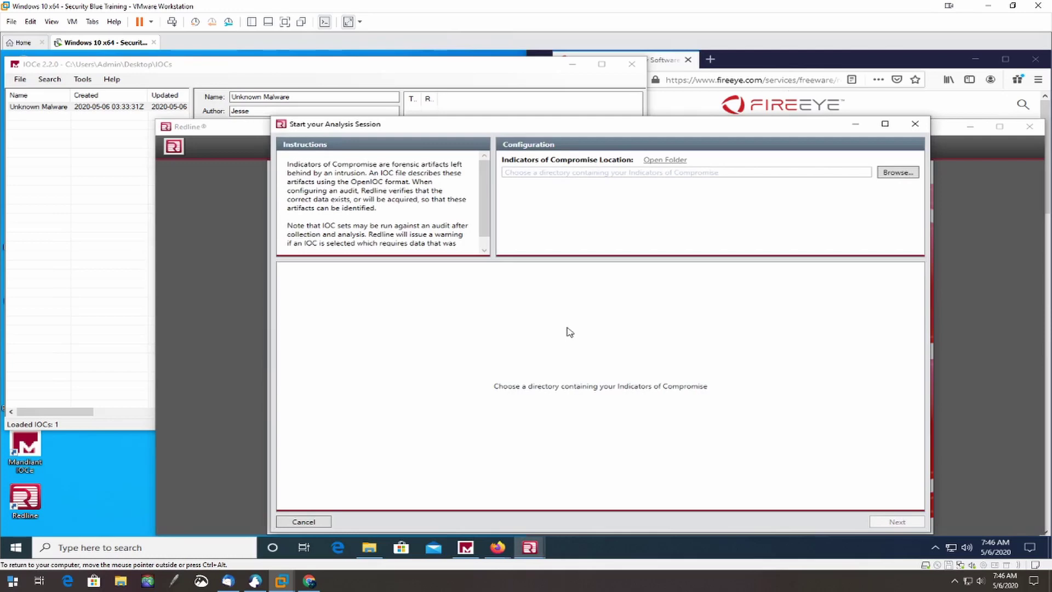
pyautogui.click(898, 173)
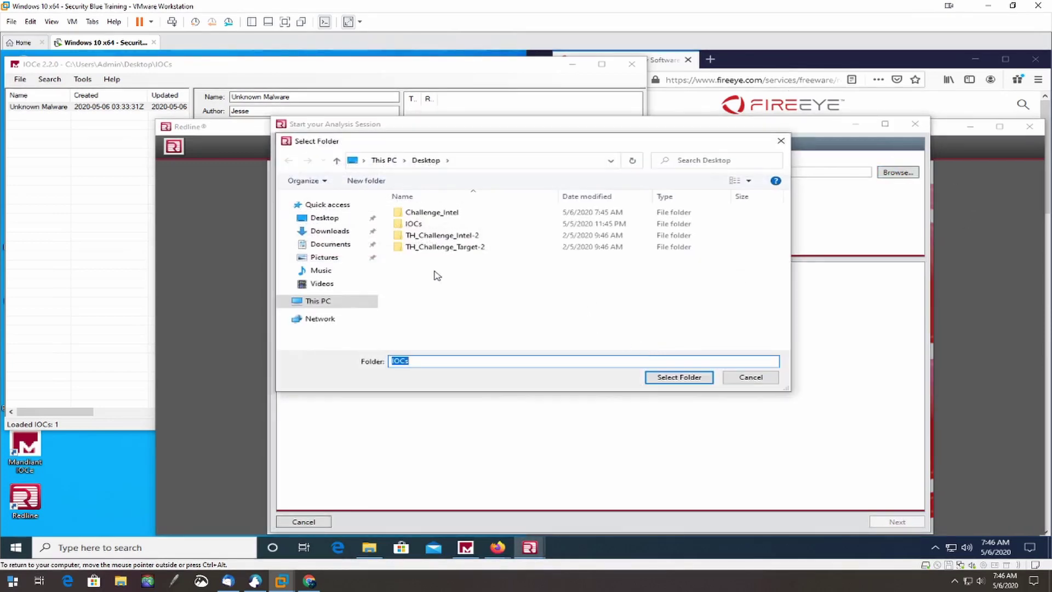
pyautogui.click(423, 226)
pyautogui.click(691, 377)
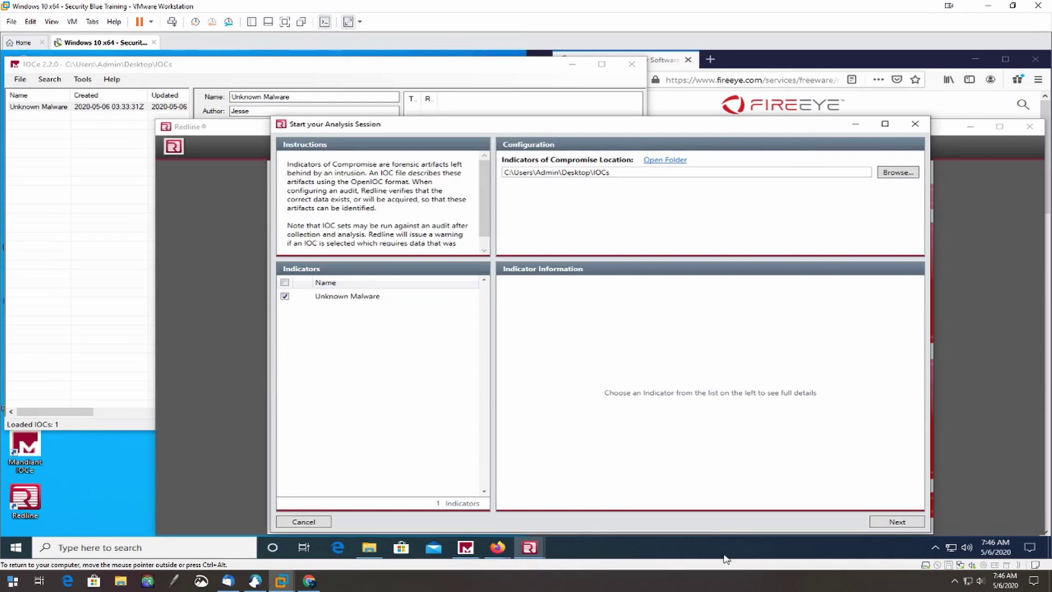
pyautogui.click(896, 523)
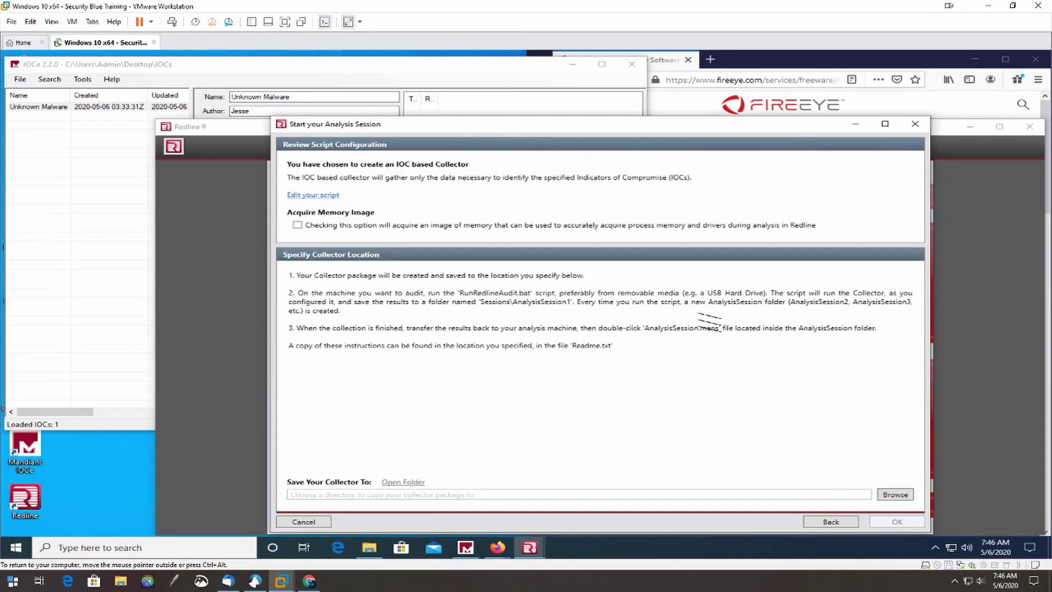
# - Set the collector script's advanced Disk path to TH_Challenge_Target-2
pyautogui.click(328, 195)
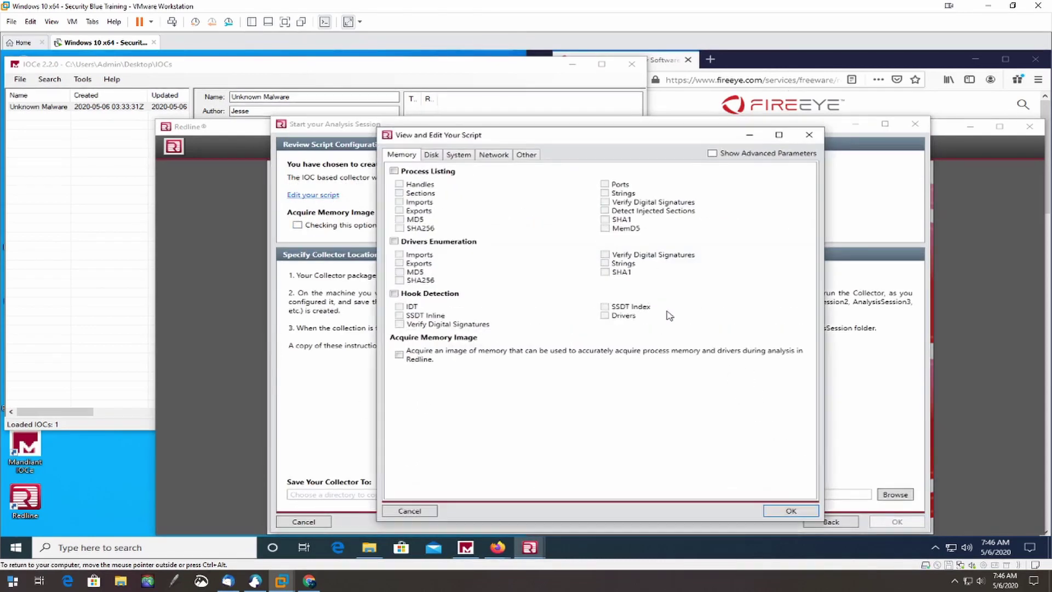
pyautogui.click(431, 155)
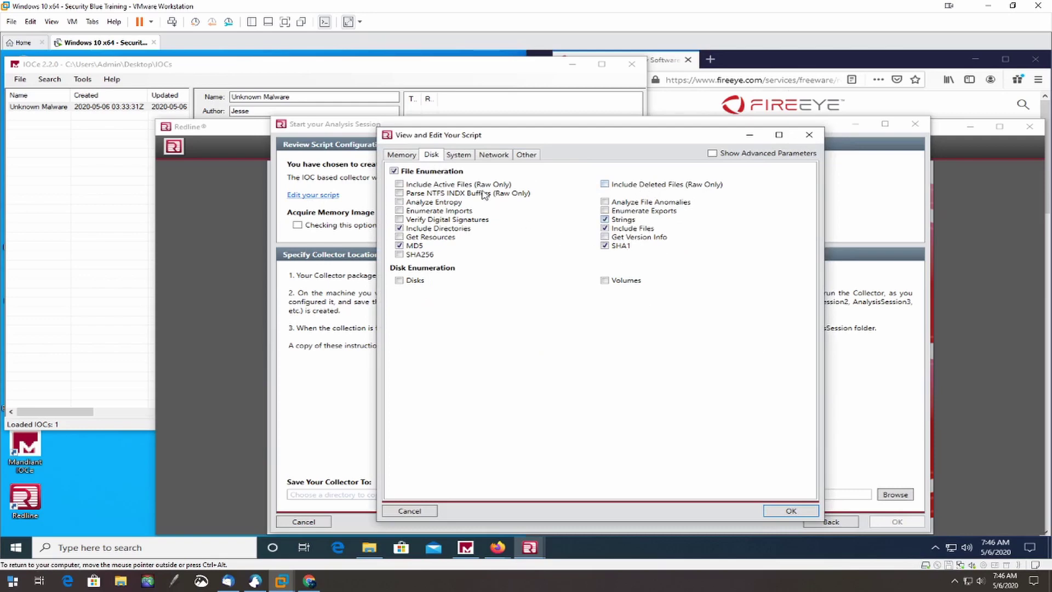
pyautogui.click(726, 156)
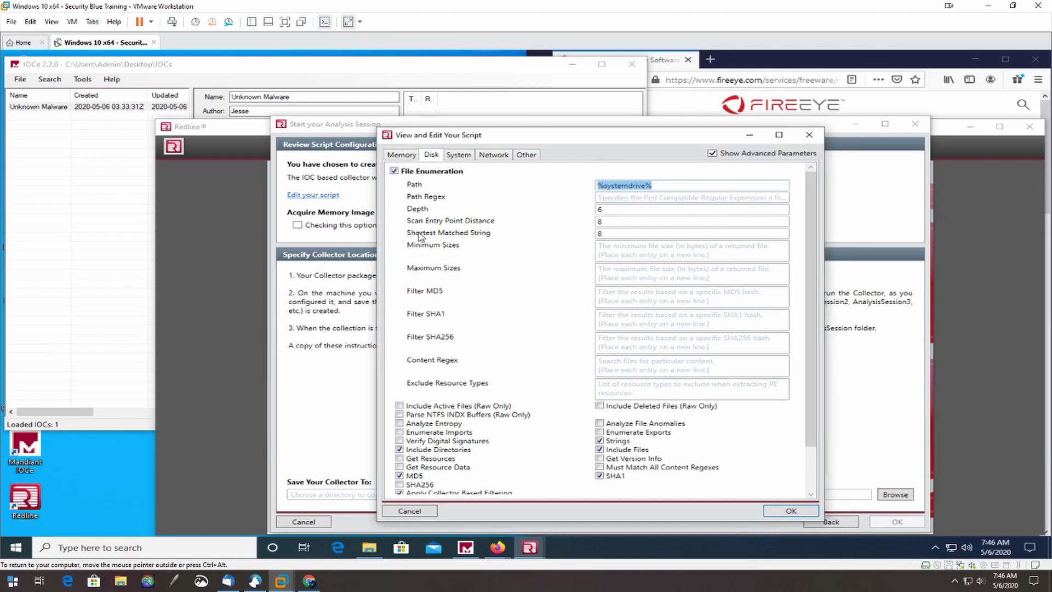
pyautogui.write('C:\\Users\\Admin\\Desktop\\TH_Challenge_Target-2')
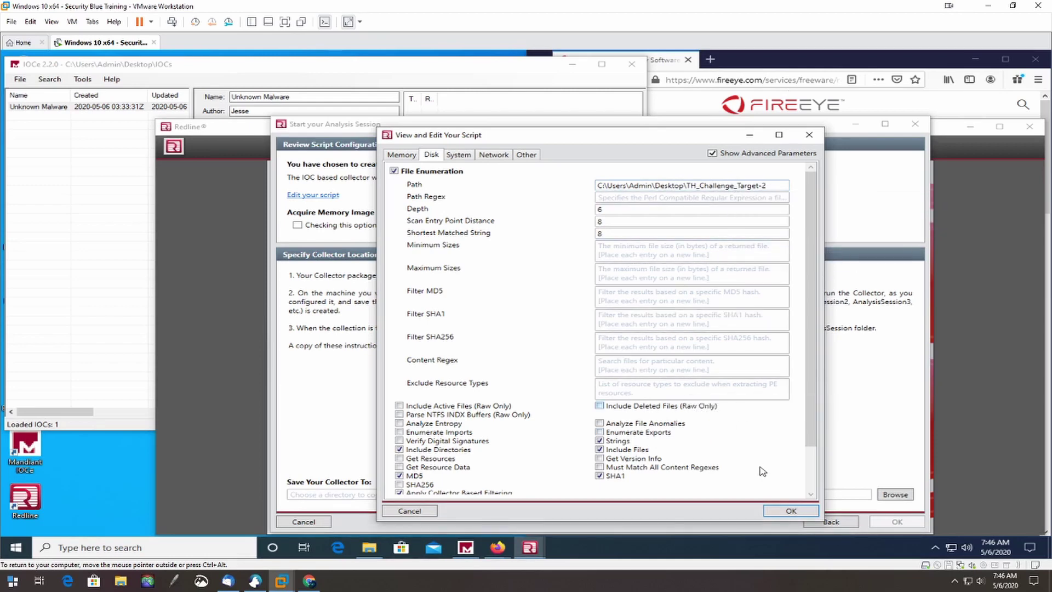
pyautogui.click(791, 511)
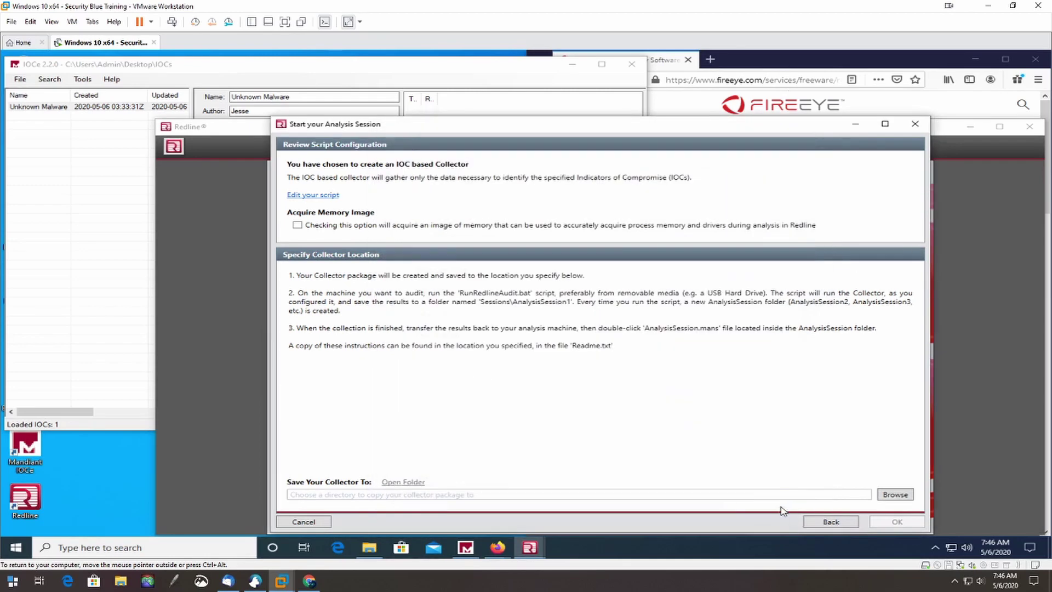
# - Save the collector package into the Challenge_Intel folder
pyautogui.click(896, 495)
pyautogui.click(444, 216)
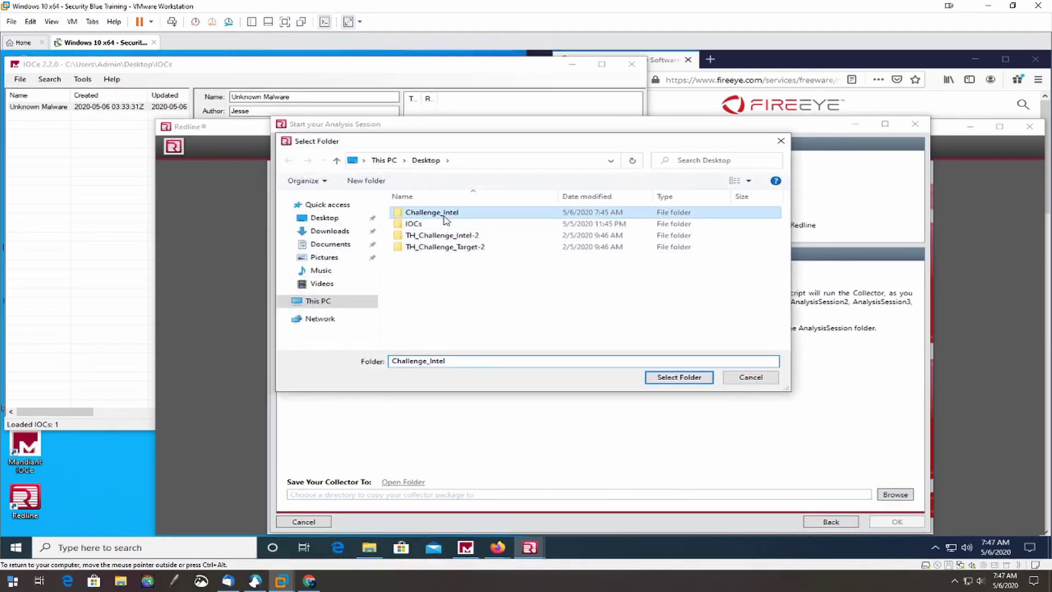
pyautogui.click(681, 379)
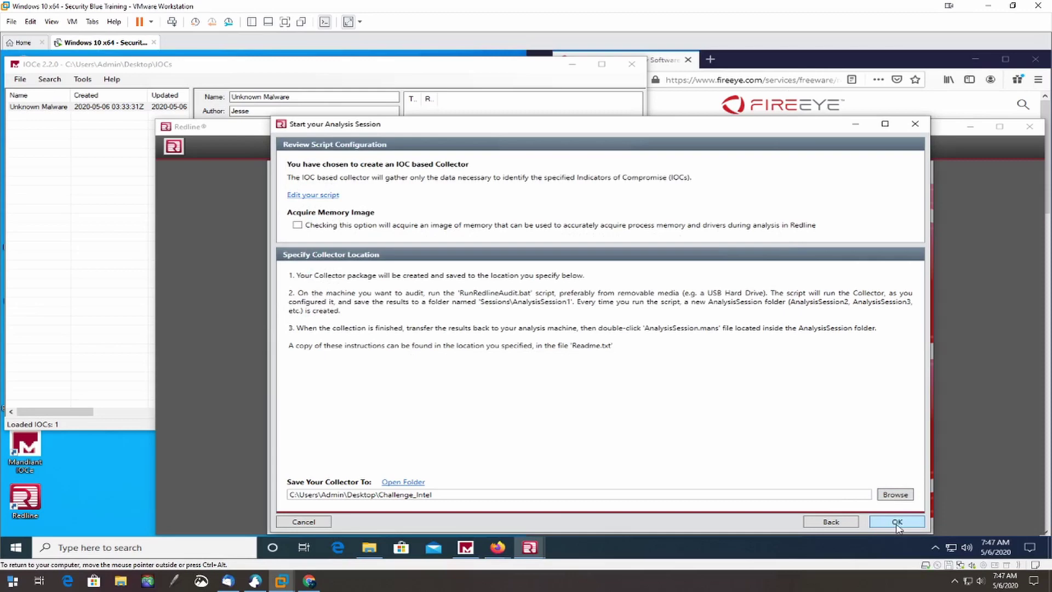
pyautogui.click(896, 521)
pyautogui.press('Return')
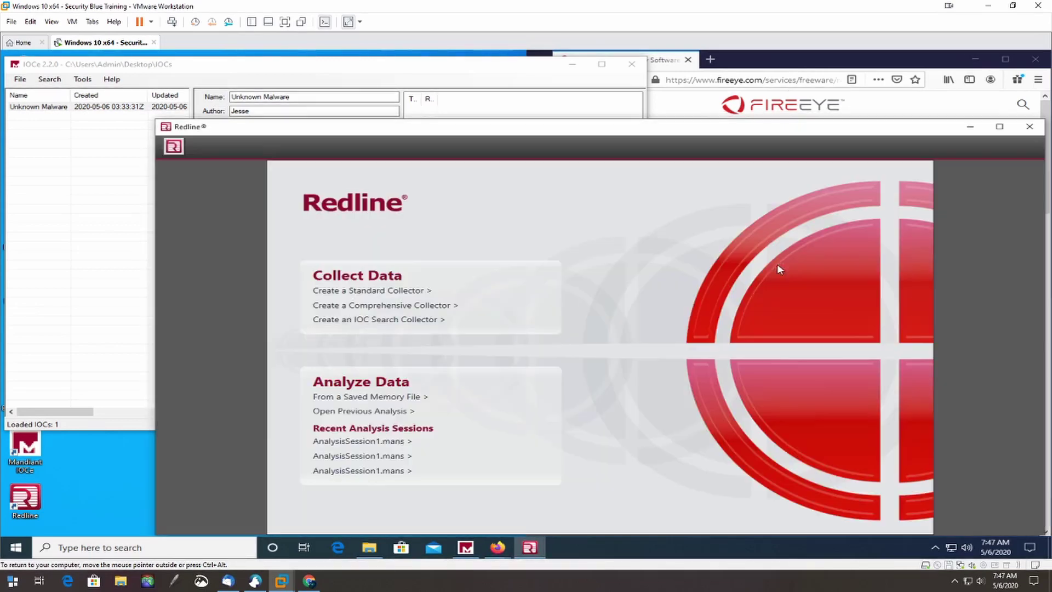
# - Close Redline and run RunRedlineAudit.bat from Challenge_Intel as administrator
pyautogui.click(1029, 126)
pyautogui.click(369, 547)
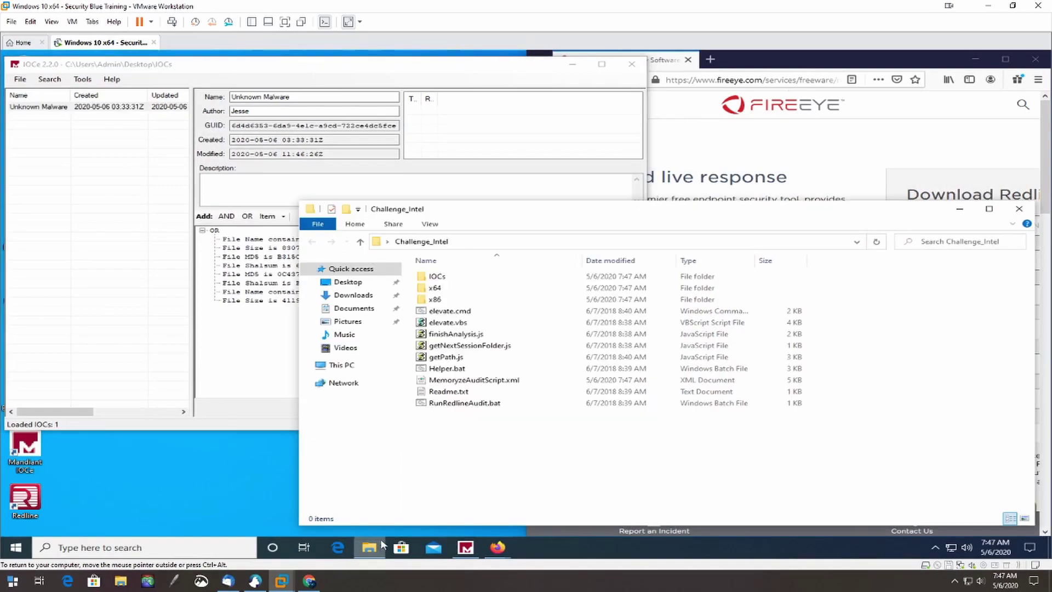
pyautogui.click(464, 404)
pyautogui.doubleClick(463, 404)
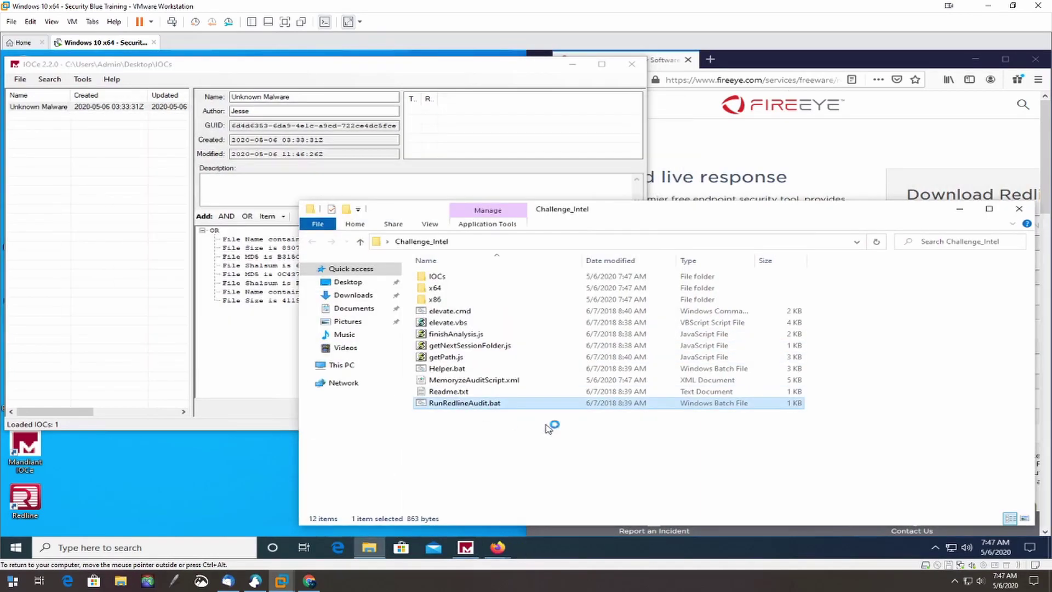
pyautogui.click(493, 374)
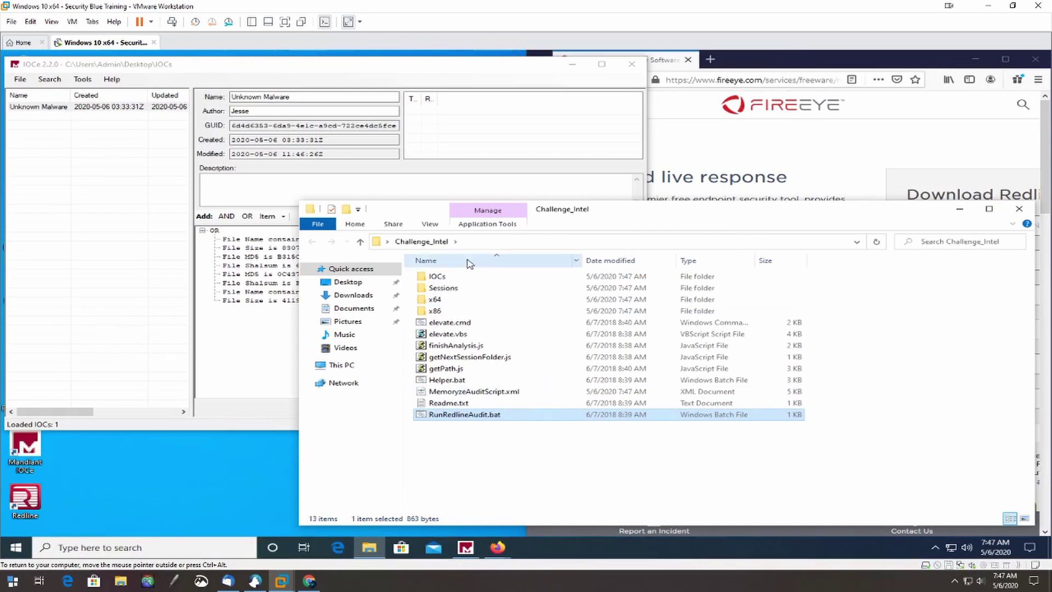
# - Open AnalysisSession1.mans from Sessions > AnalysisSession1 in Redline
pyautogui.doubleClick(450, 289)
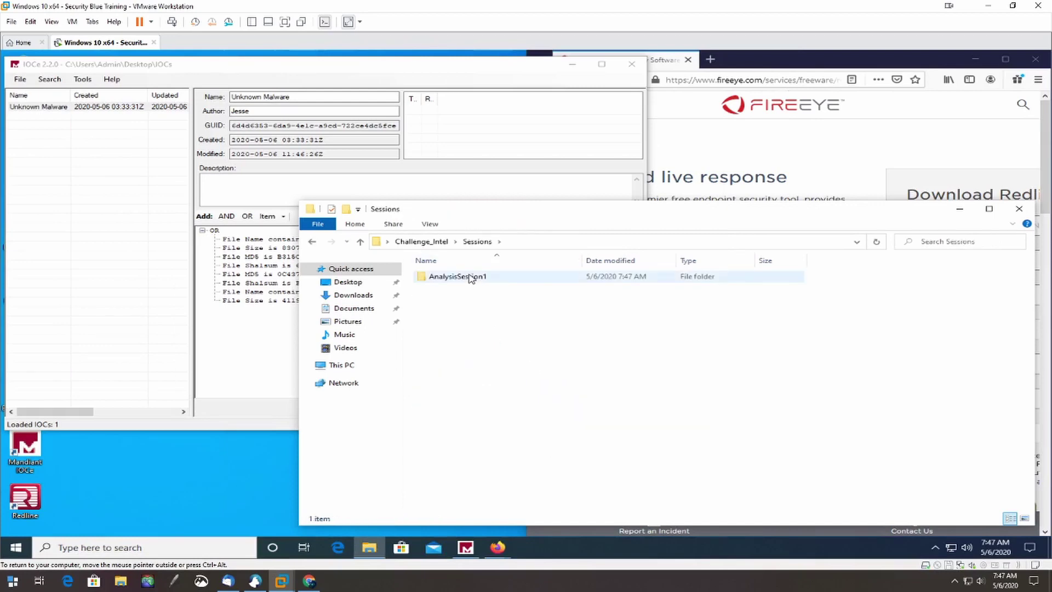
pyautogui.doubleClick(469, 277)
pyautogui.doubleClick(472, 289)
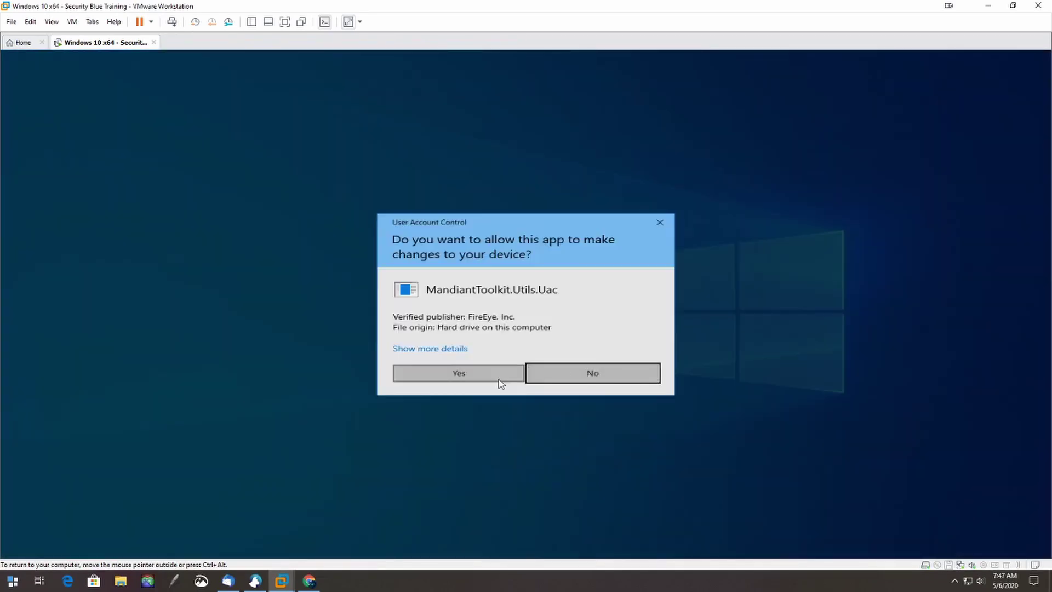
# - Open the IOC Report and expand Unknown Malware to list its five file hits
pyautogui.click(499, 378)
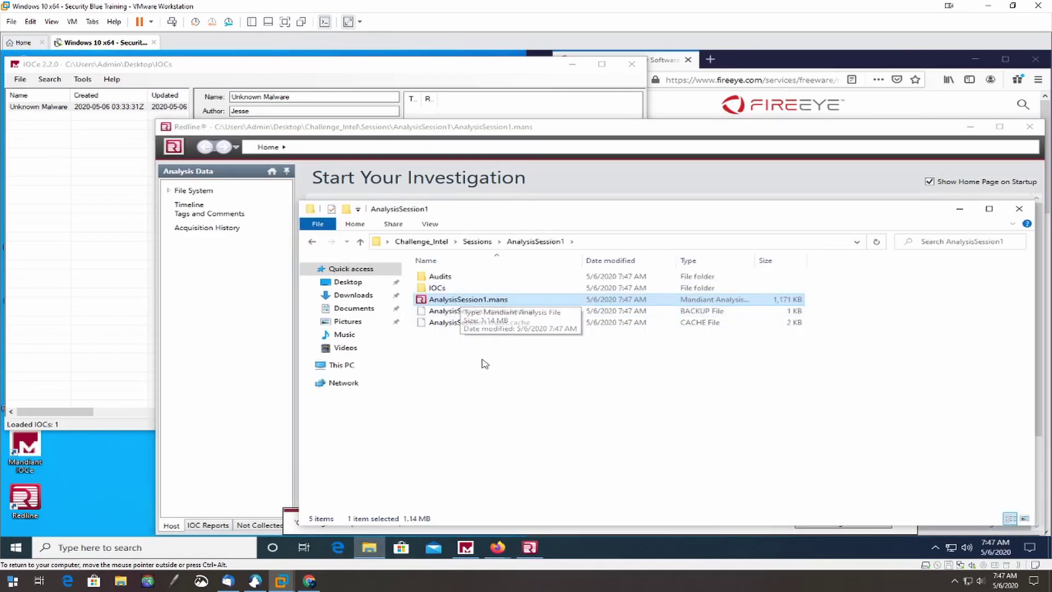
pyautogui.click(251, 412)
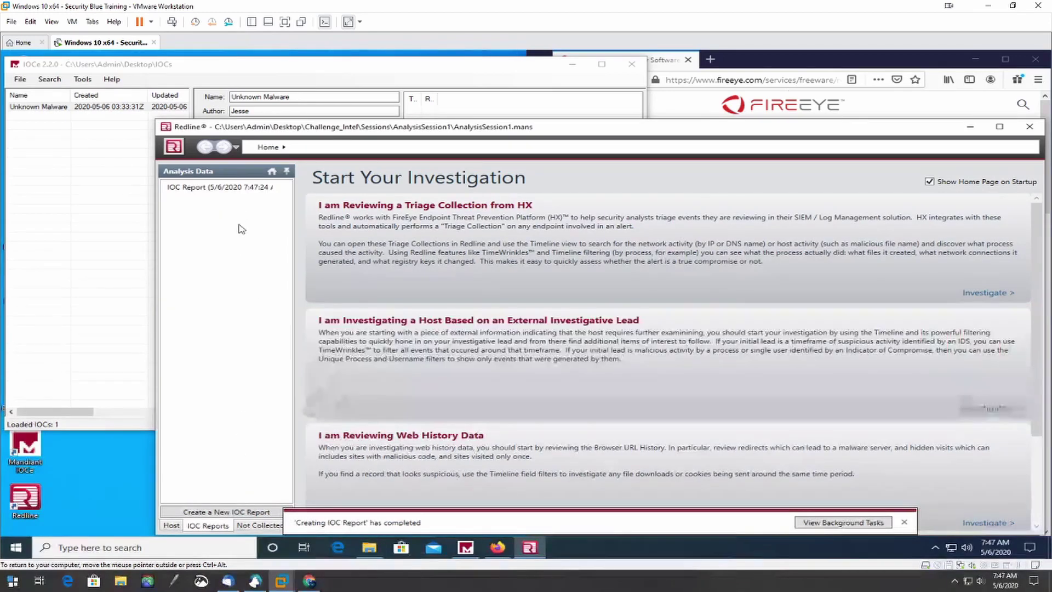
pyautogui.click(224, 187)
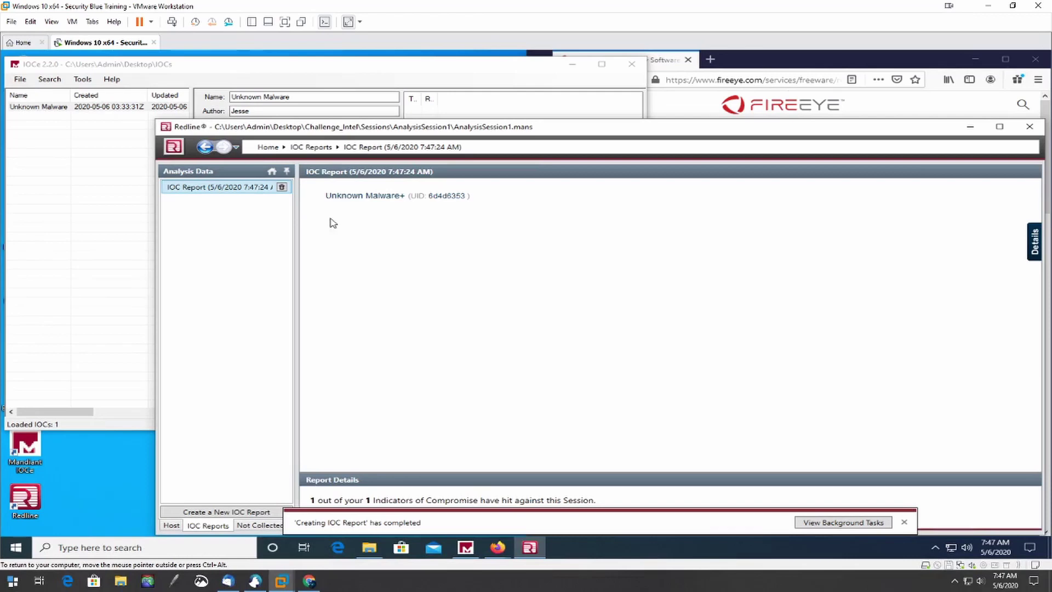
pyautogui.click(353, 196)
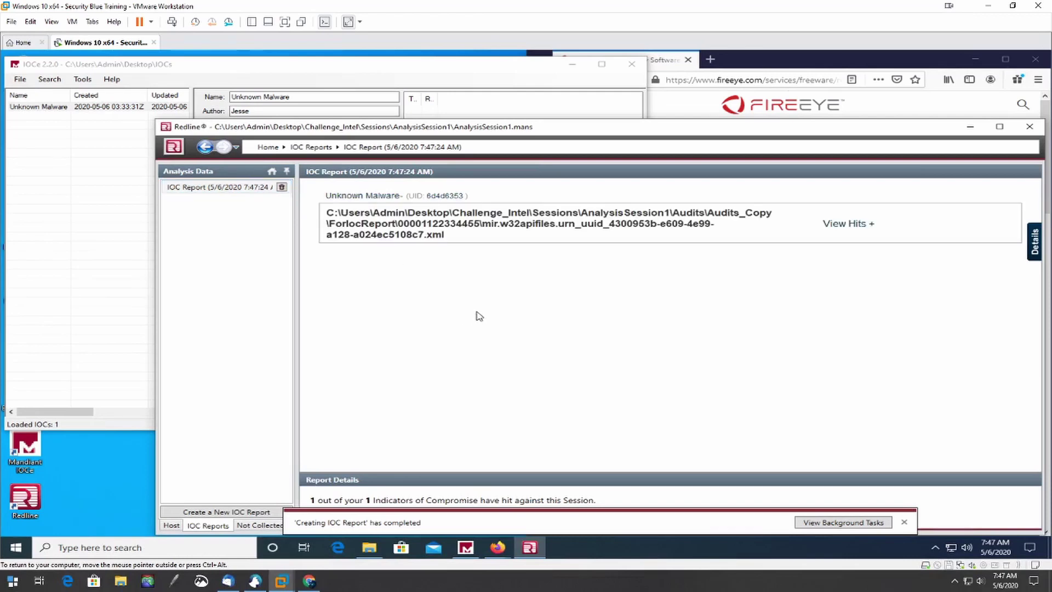
pyautogui.click(873, 224)
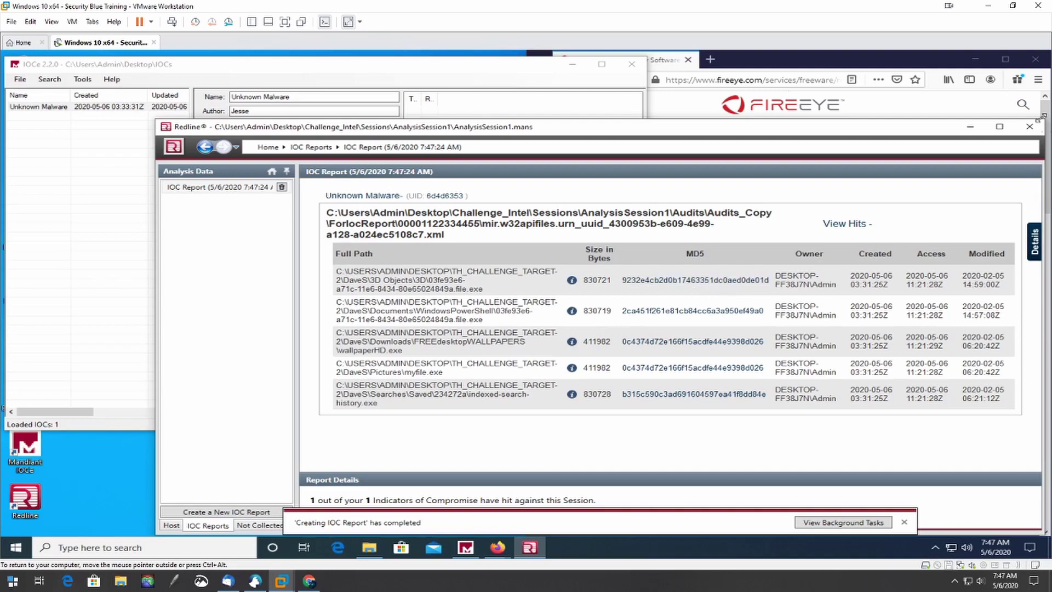
# - Close Redline and the AnalysisSession1 folder, then select IOCe's File Size is 830728 term
pyautogui.click(1029, 128)
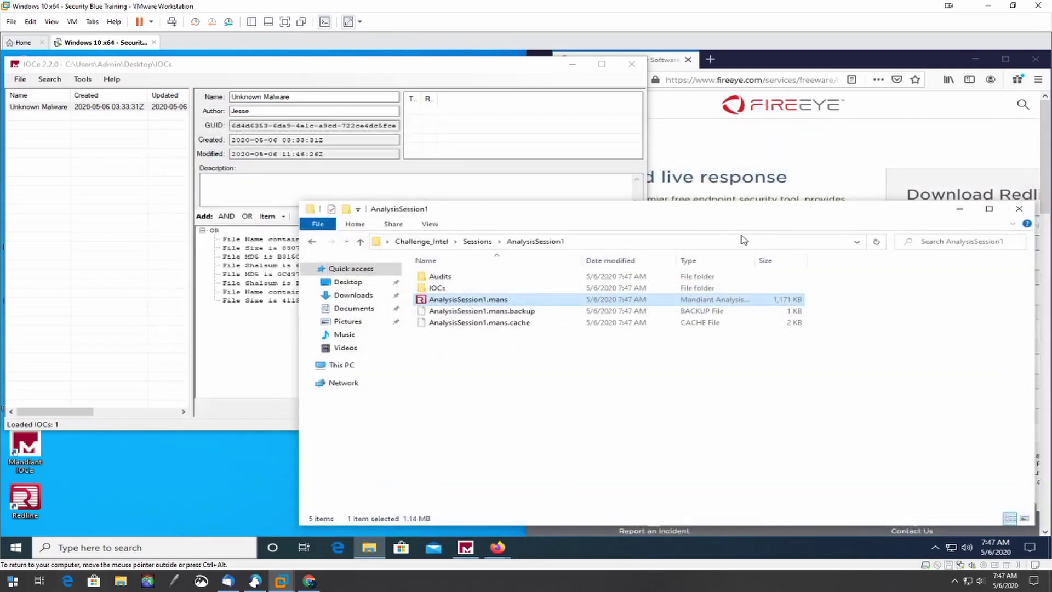
pyautogui.click(1019, 209)
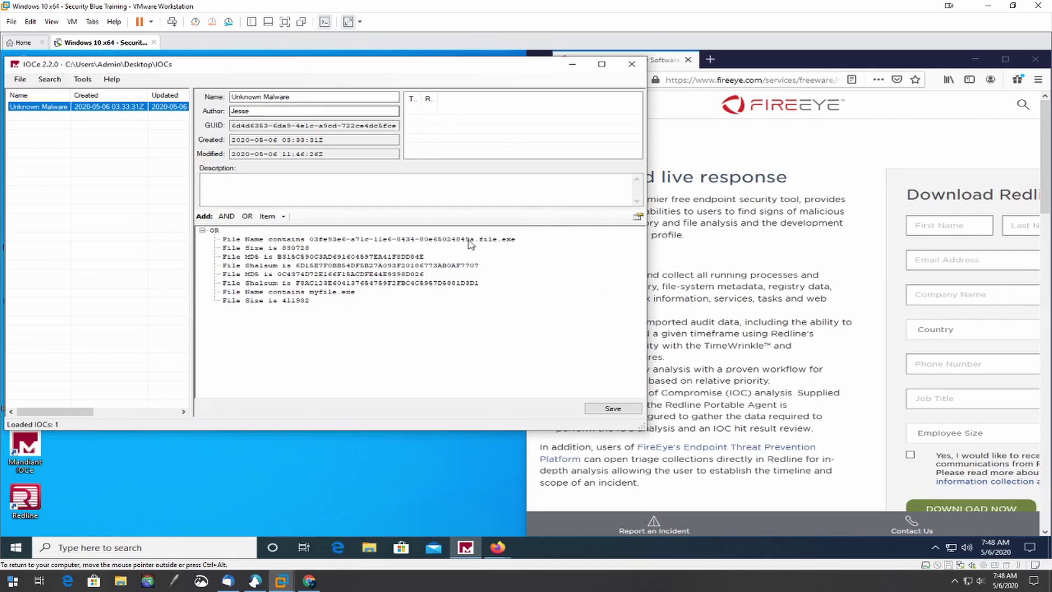
pyautogui.click(319, 248)
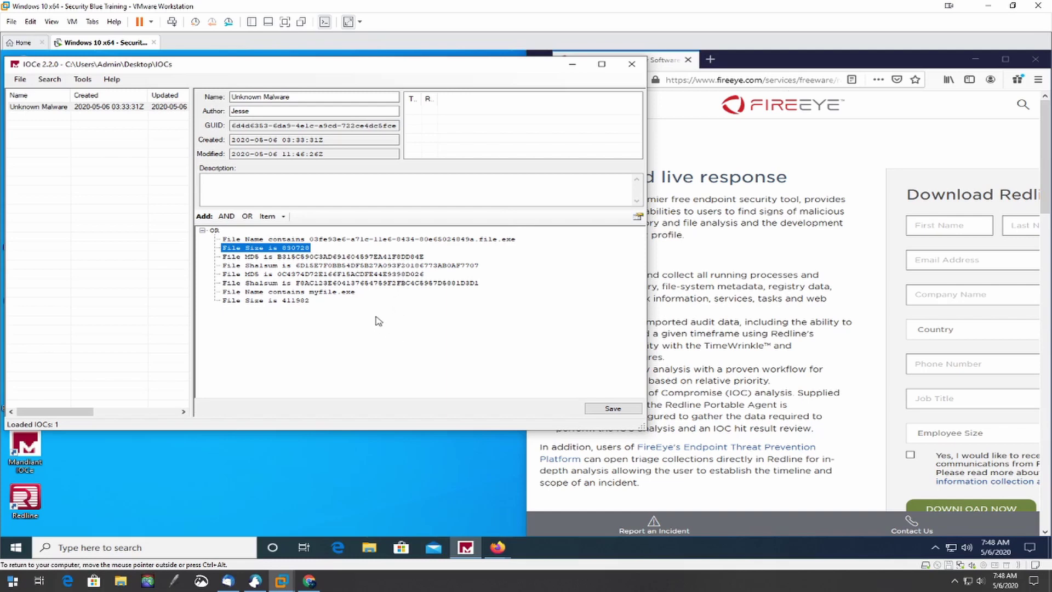
pyautogui.click(929, 62)
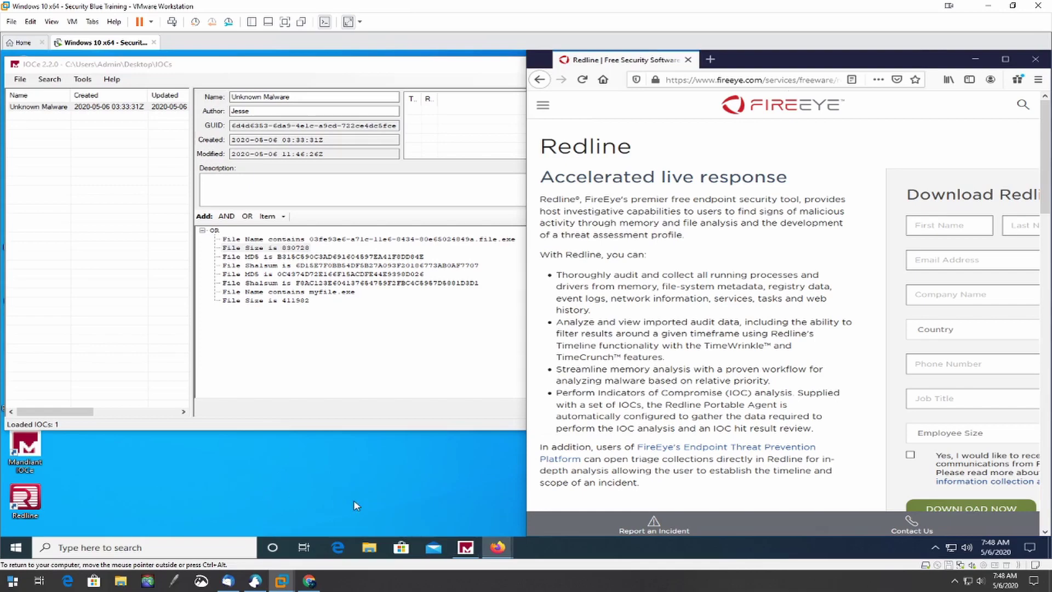
# - Show the Introduction to Threat Hunting course page with its title and £20 price
pyautogui.moveTo(497, 547)
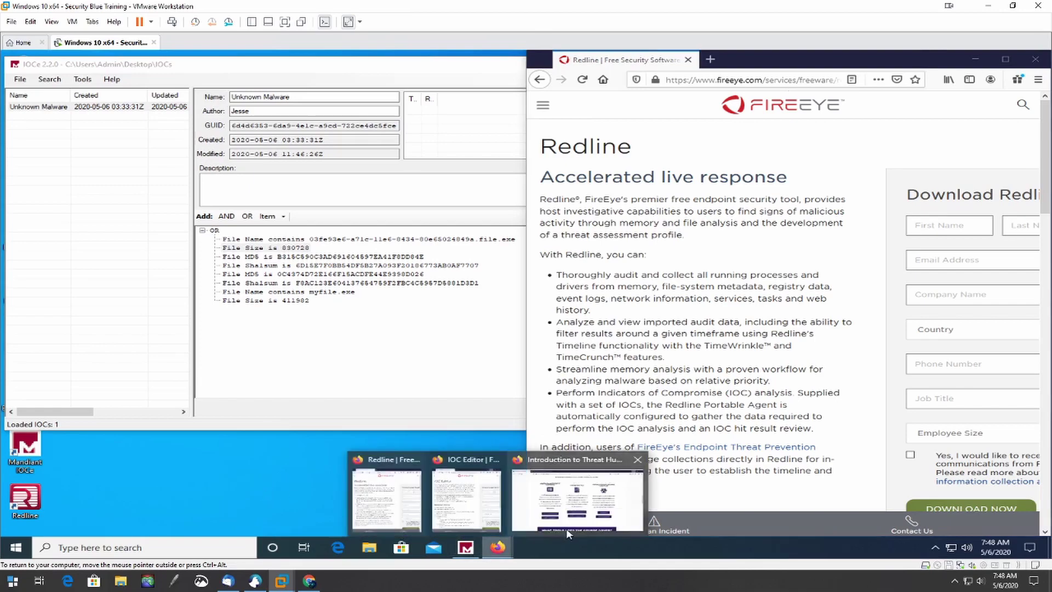
pyautogui.click(566, 528)
pyautogui.scroll(15, 420, 392)
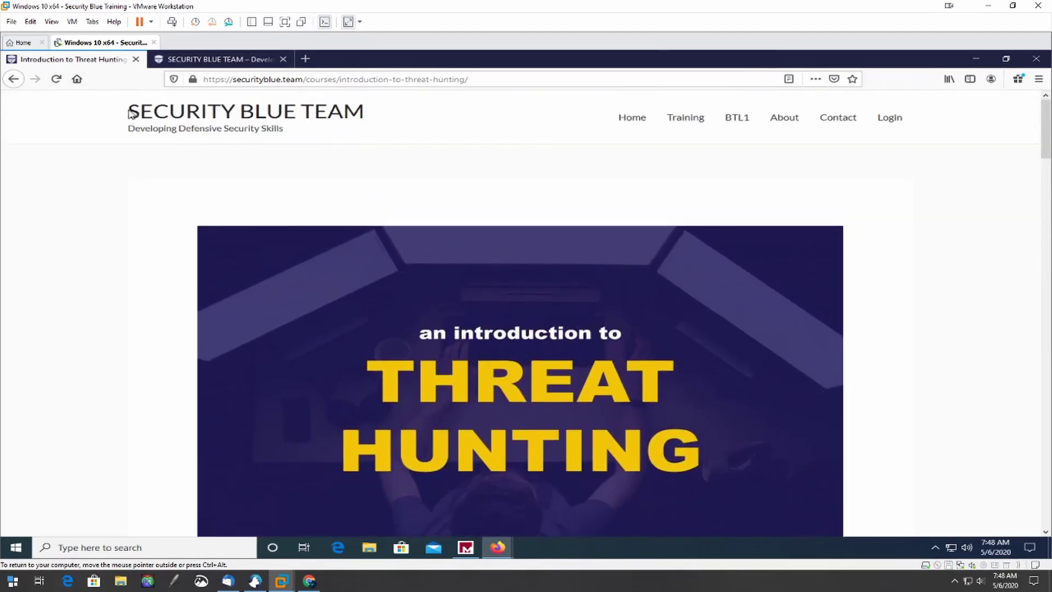
pyautogui.moveTo(127, 113); pyautogui.dragTo(459, 151)
pyautogui.click(461, 186)
pyautogui.scroll(-3, 228, 281)
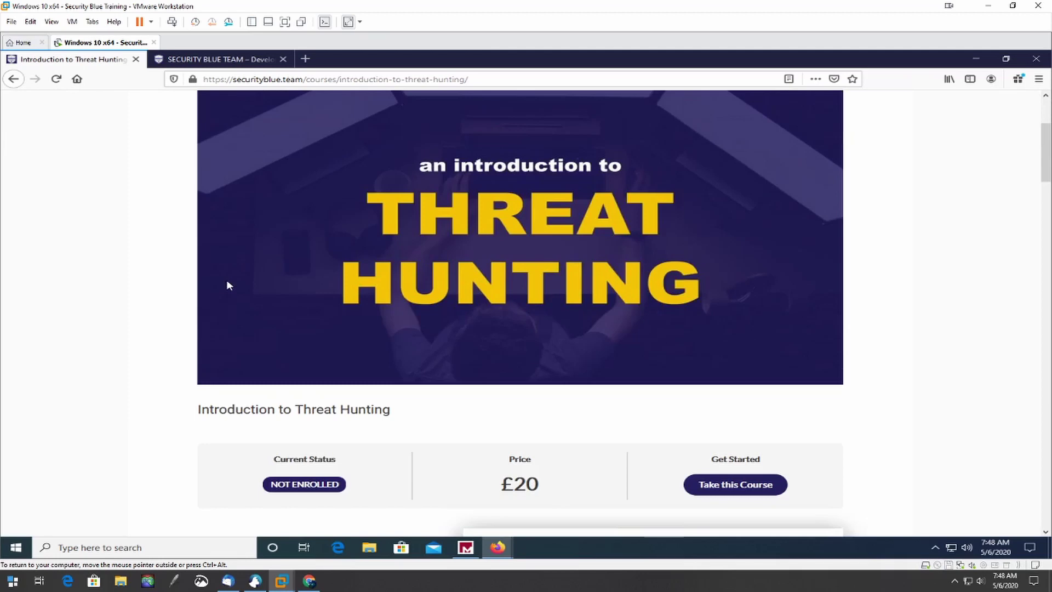